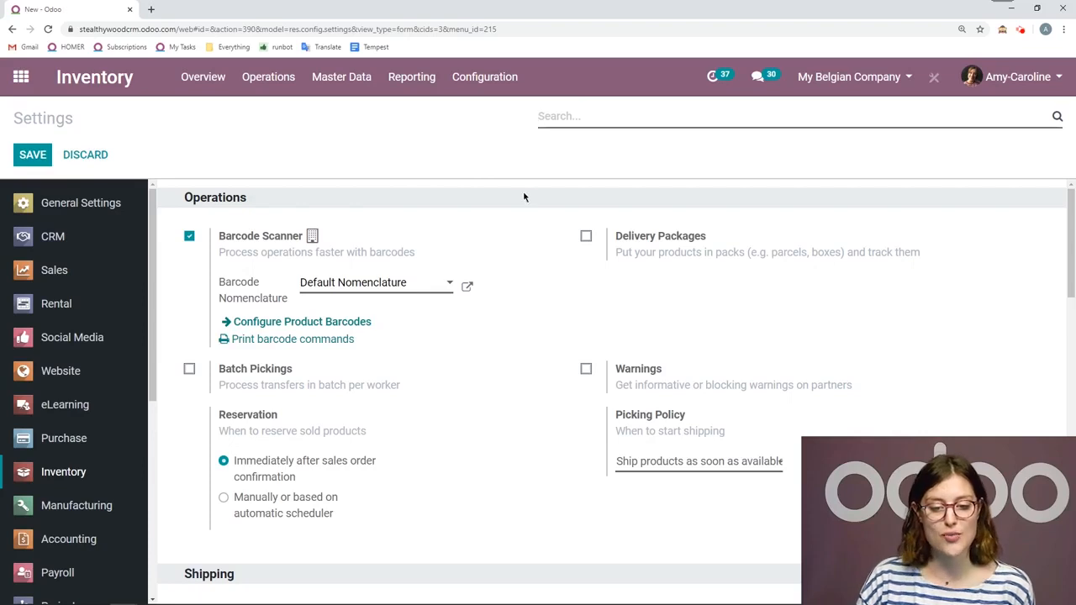
Check the Products section of the inventory settings for the Variants and Units of Measure options
scroll(534, 191, "down", 5)
scroll(529, 199, "down", 3)
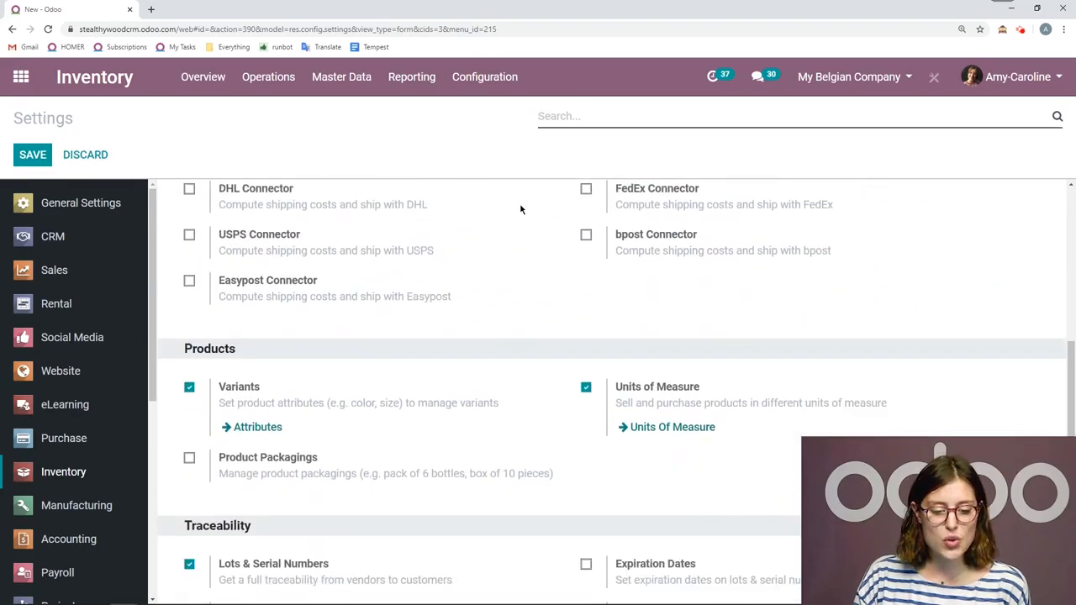
left_click_drag(272, 274, 192, 274)
left_click_drag(721, 312, 623, 311)
left_click(841, 290)
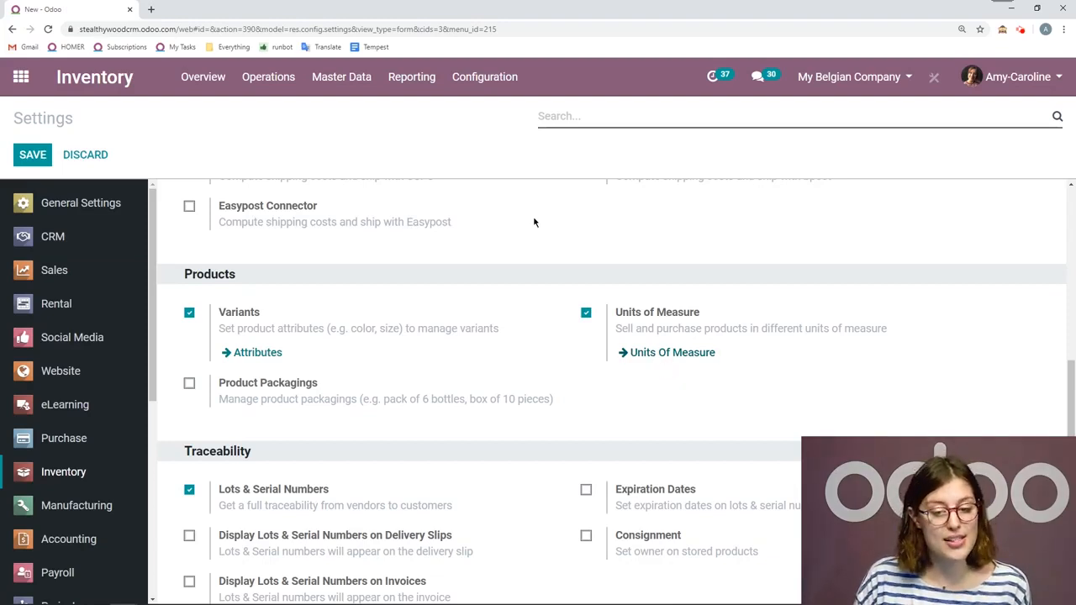
View the unit of measure categories and open the full list of units of measure
left_click(502, 89)
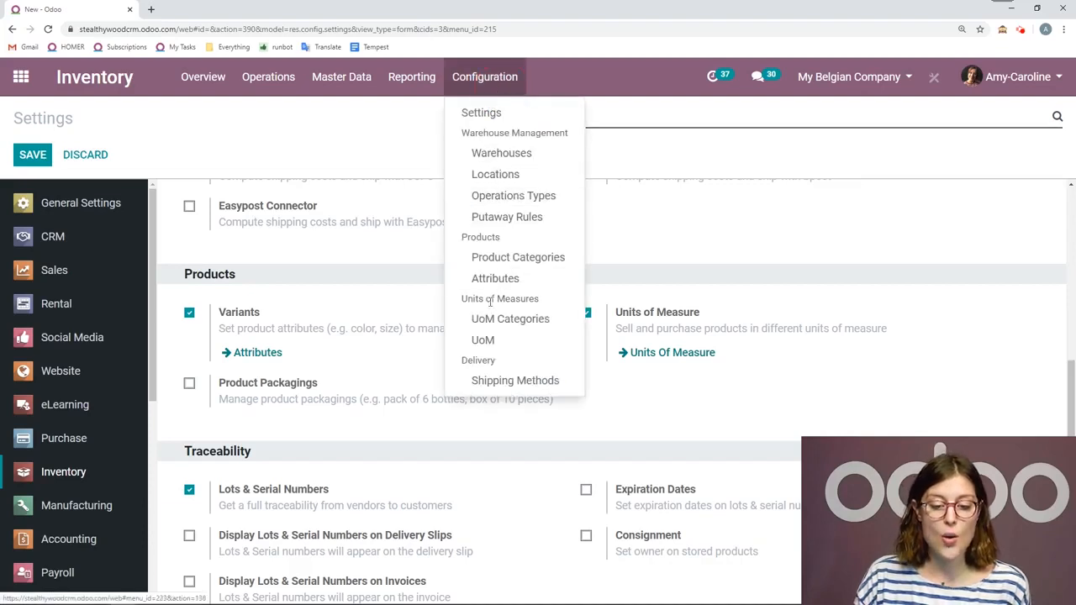
left_click(554, 328)
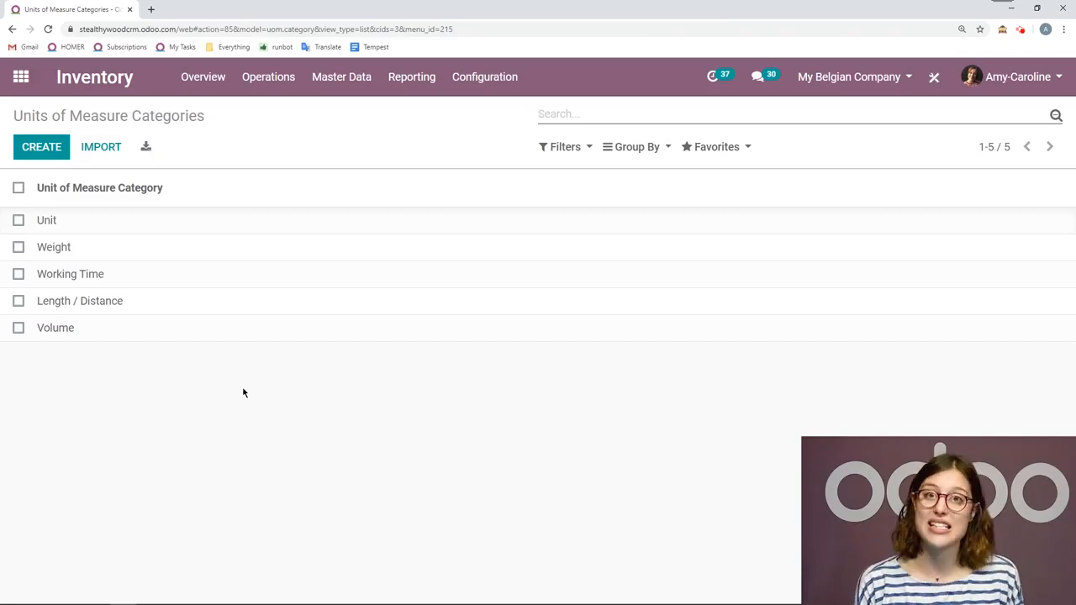
left_click(491, 79)
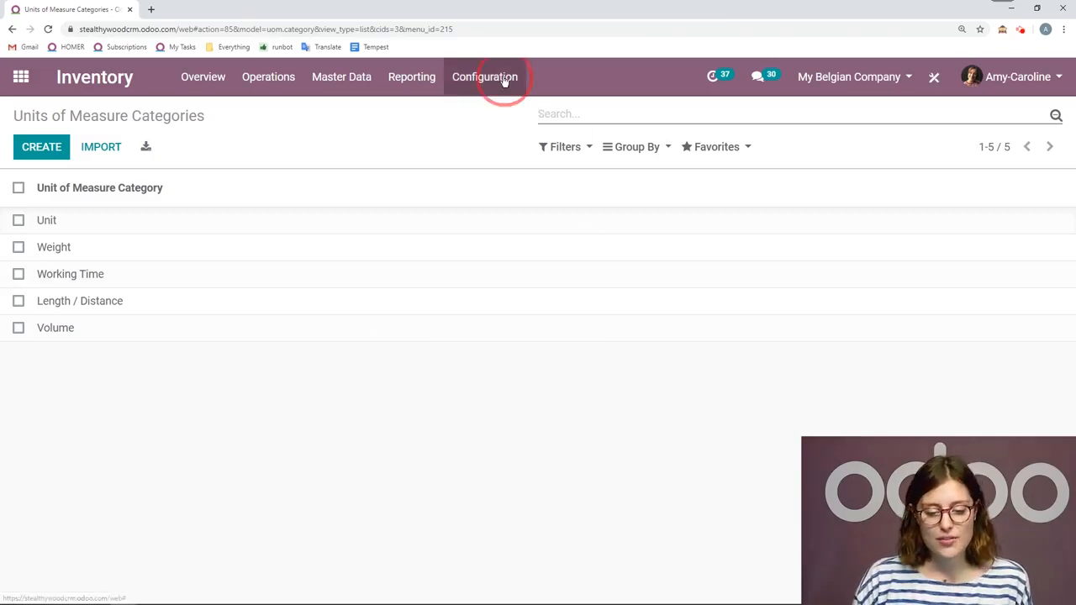
left_click(518, 339)
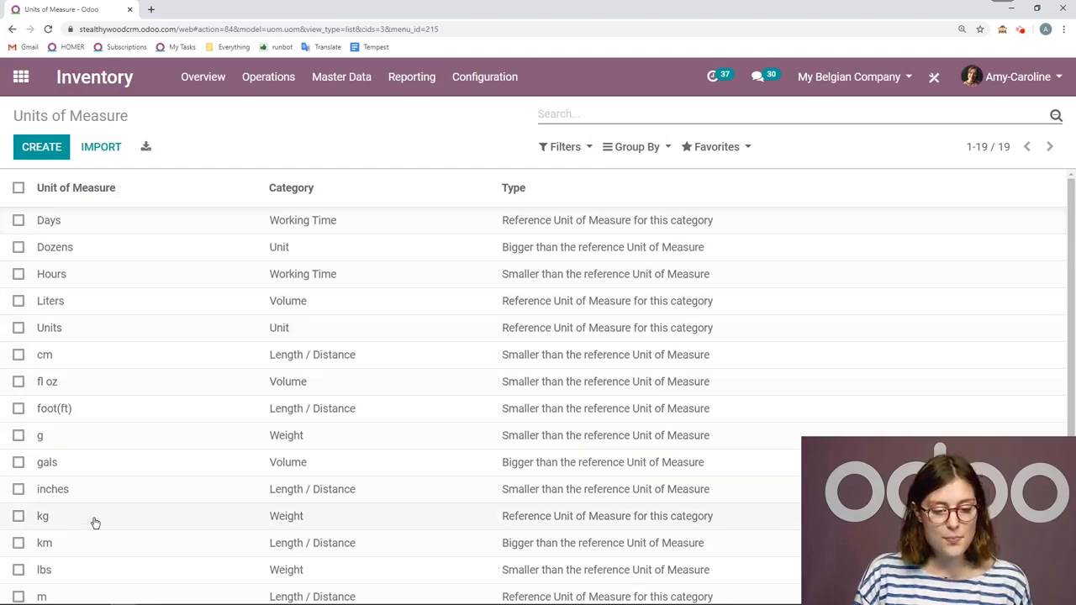
Sort the units of measure by category and look through the units in each category
left_click(309, 190)
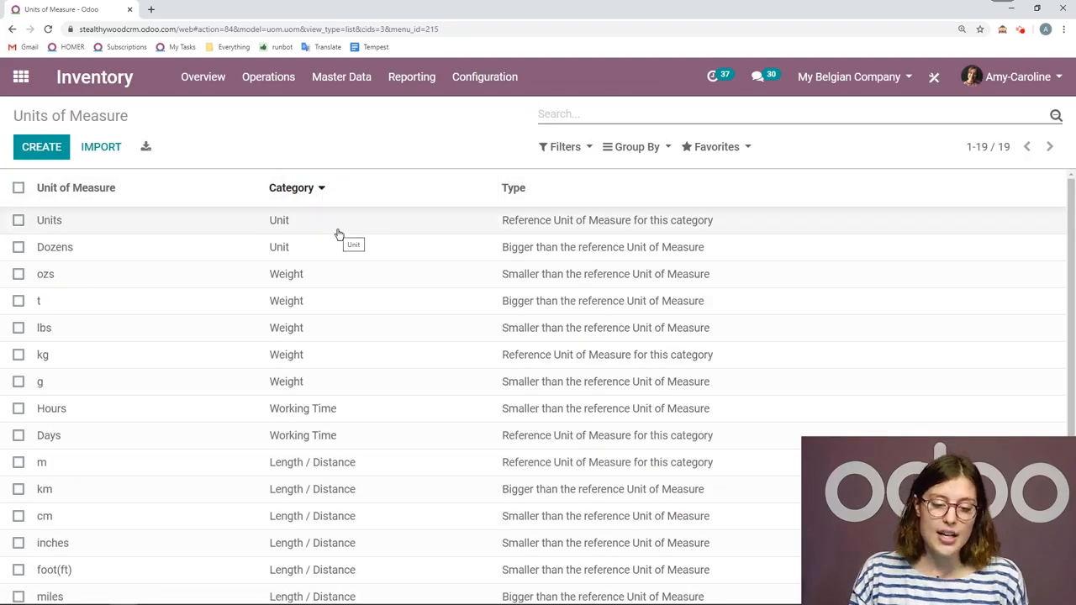
scroll(336, 238, "down", 1)
scroll(192, 249, "up", 1)
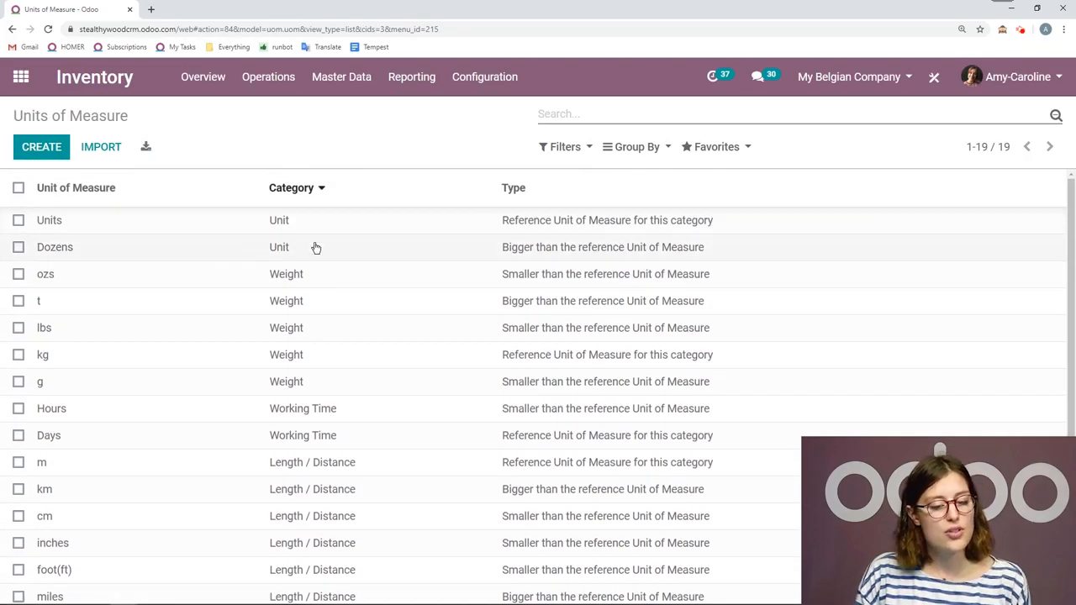
scroll(365, 336, "down", 3)
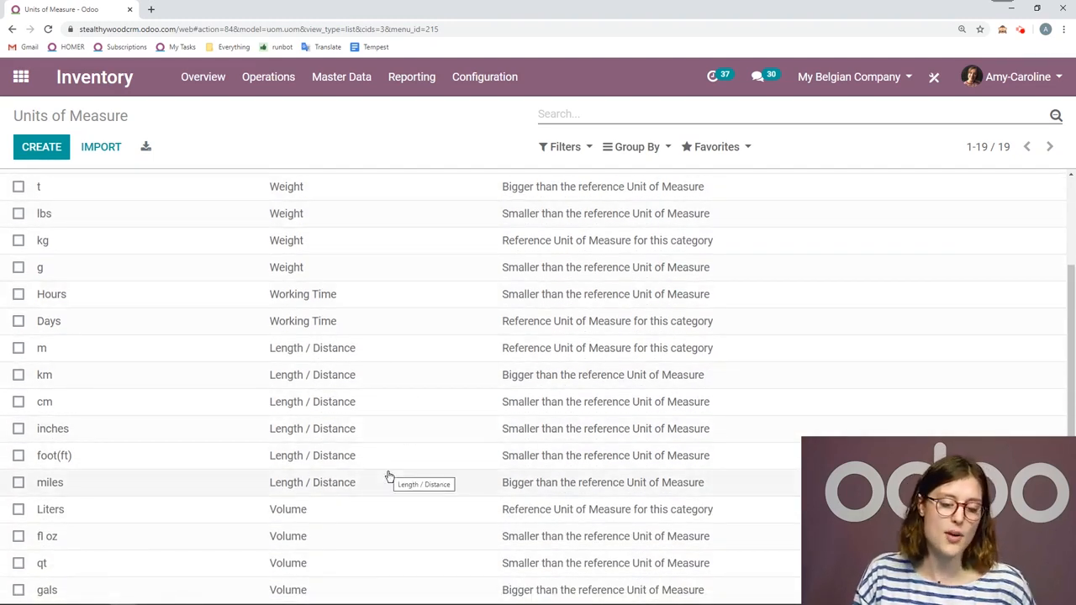
scroll(459, 527, "up", 3)
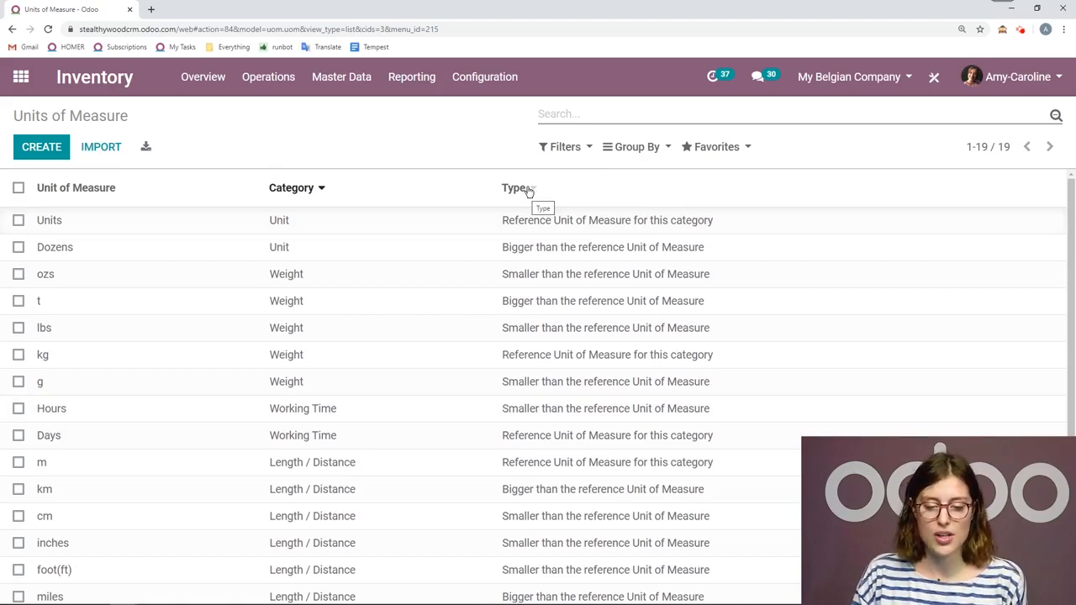
Sort the units of measure by type and compare the bigger, reference and smaller units
left_click(529, 190)
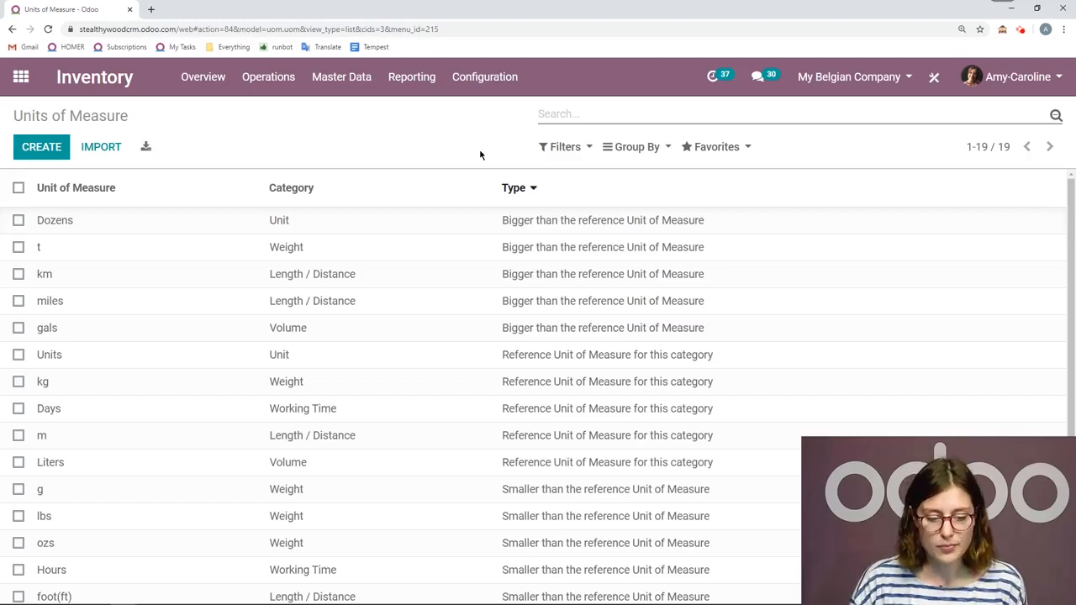
scroll(522, 286, "down", 3)
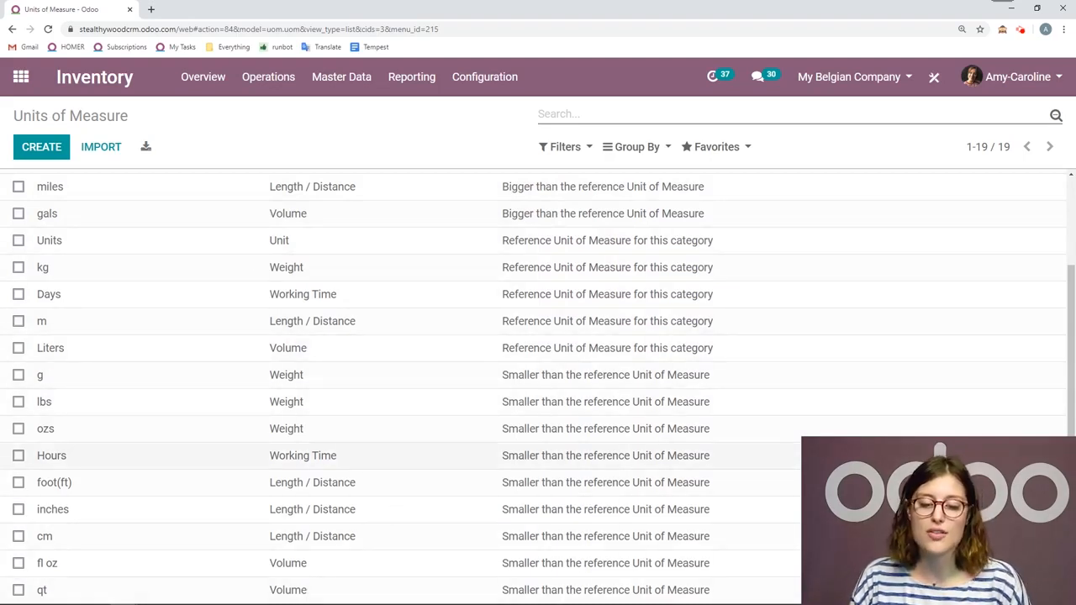
scroll(757, 471, "up", 3)
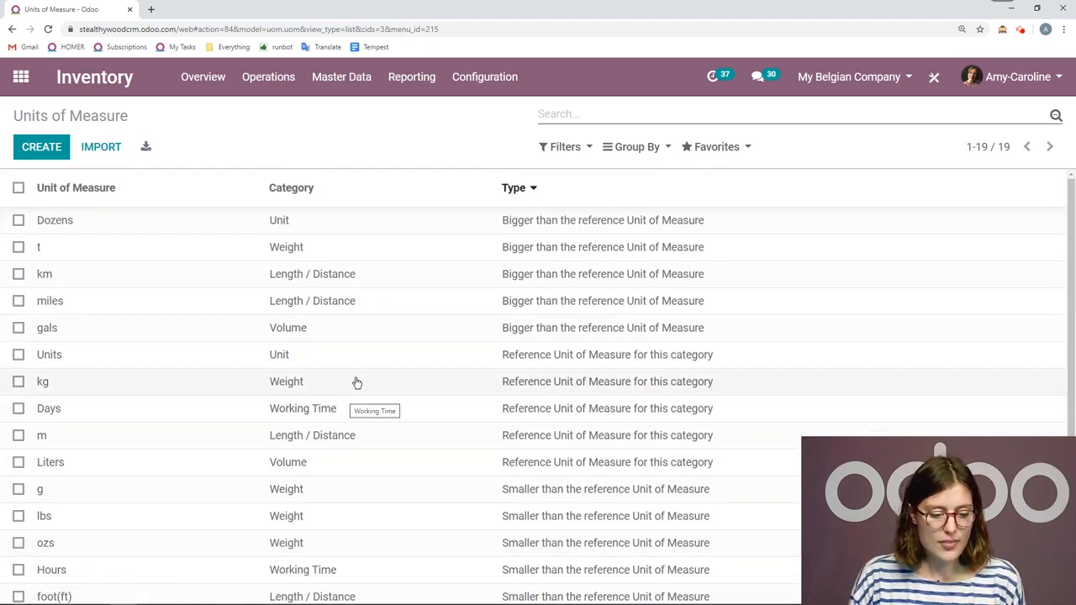
Open the m unit of measure in edit mode, examine its rounding precision and save the record
scroll(126, 361, "down", 1)
left_click(118, 382)
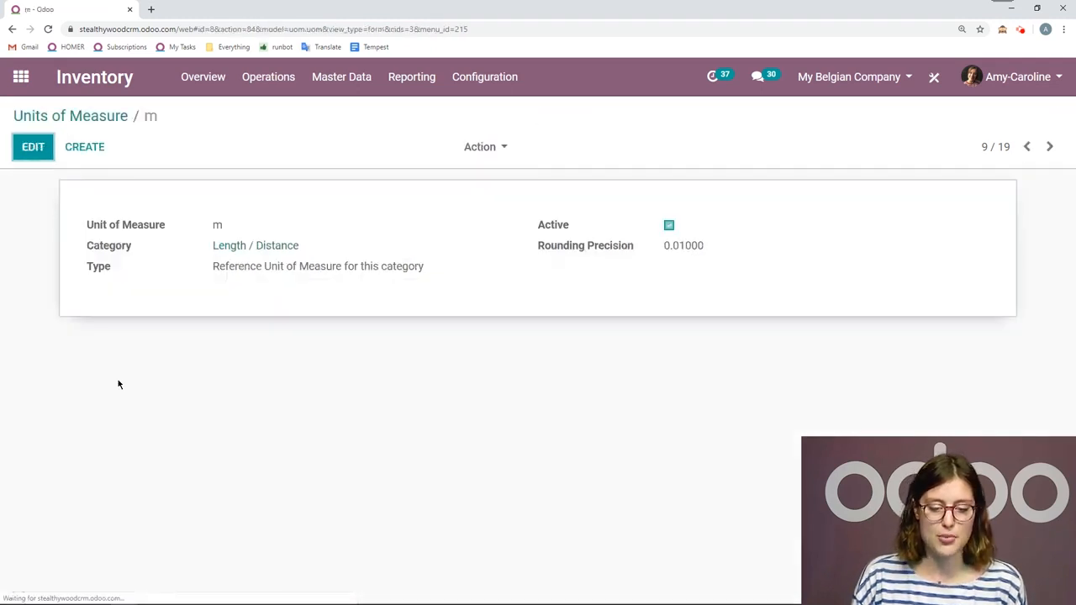
left_click(37, 145)
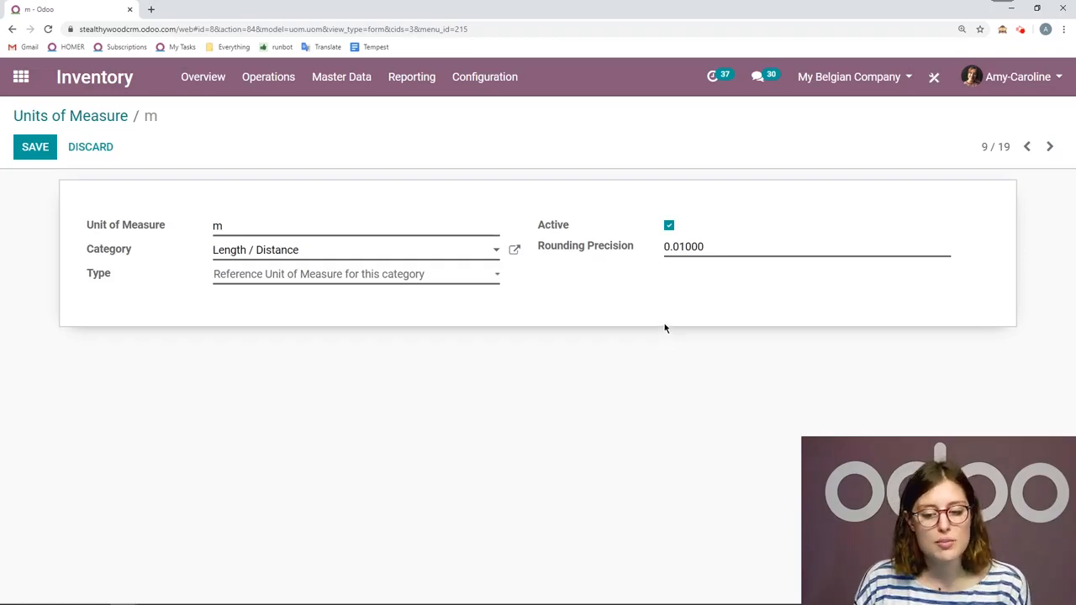
left_click_drag(711, 247, 654, 254)
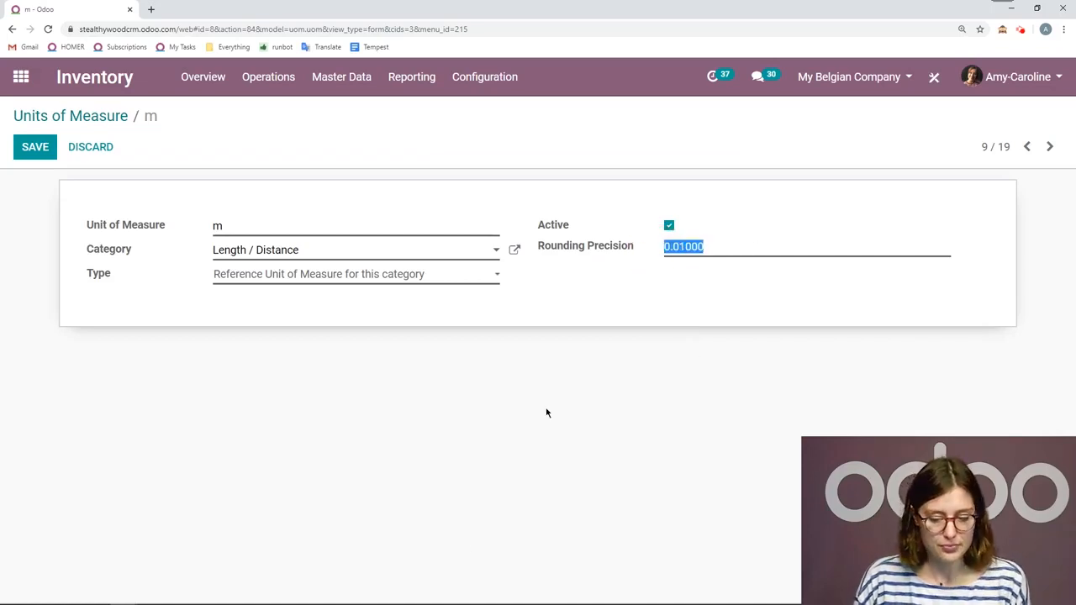
left_click(958, 243)
left_click(35, 153)
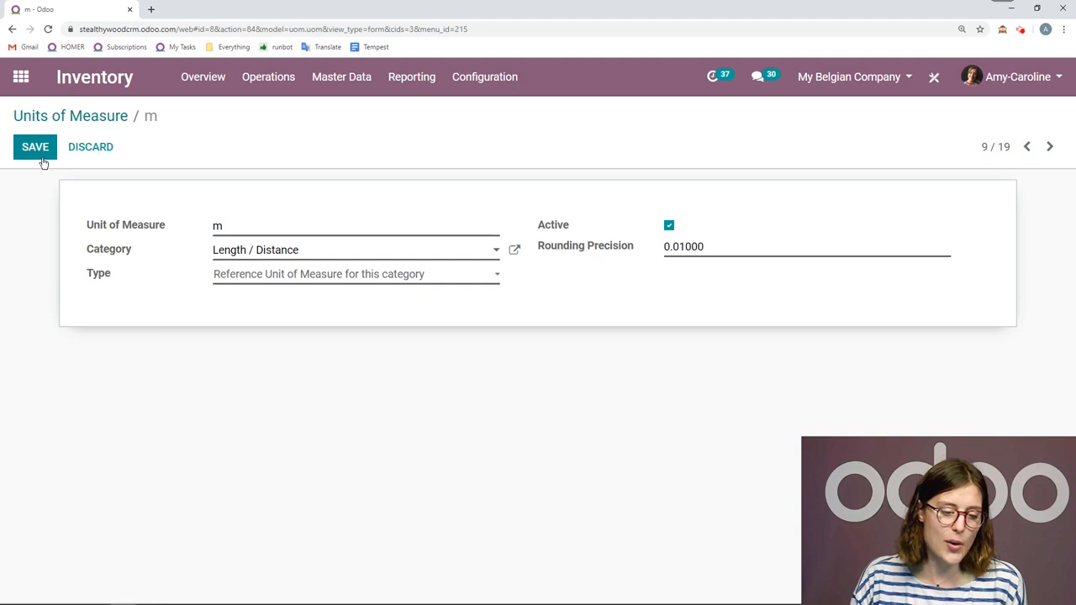
Return to the units list, open the cm unit in edit mode to examine its type and ratio, and save it
left_click(85, 121)
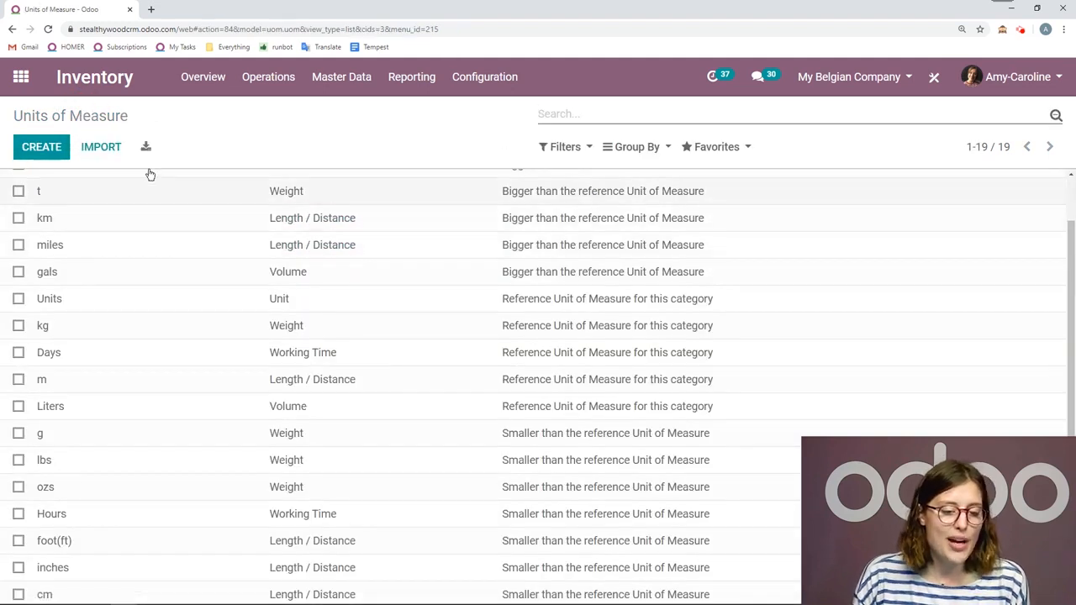
scroll(198, 373, "down", 2)
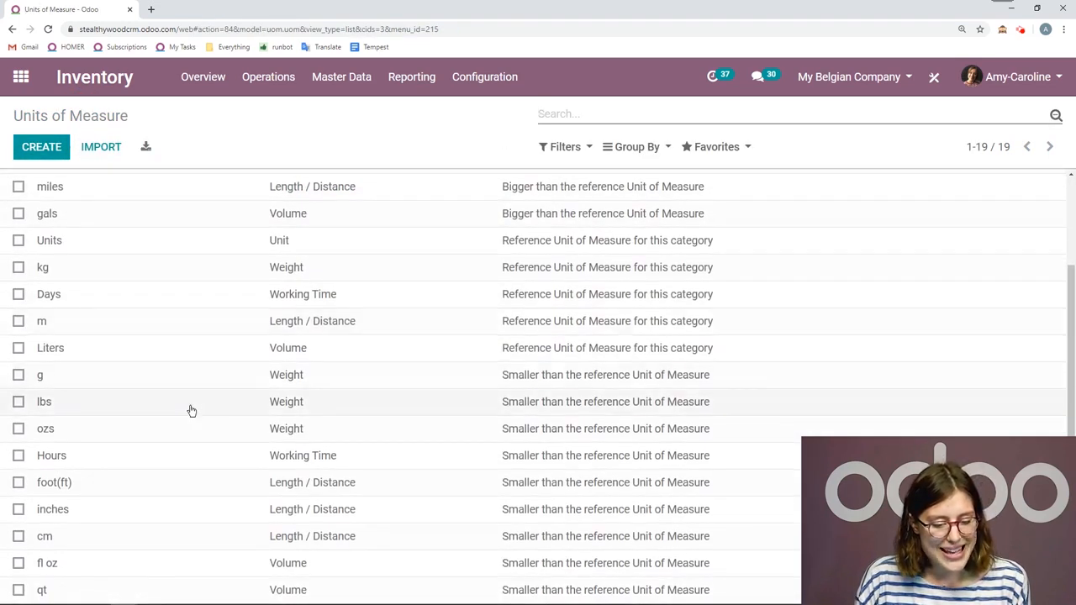
left_click(160, 536)
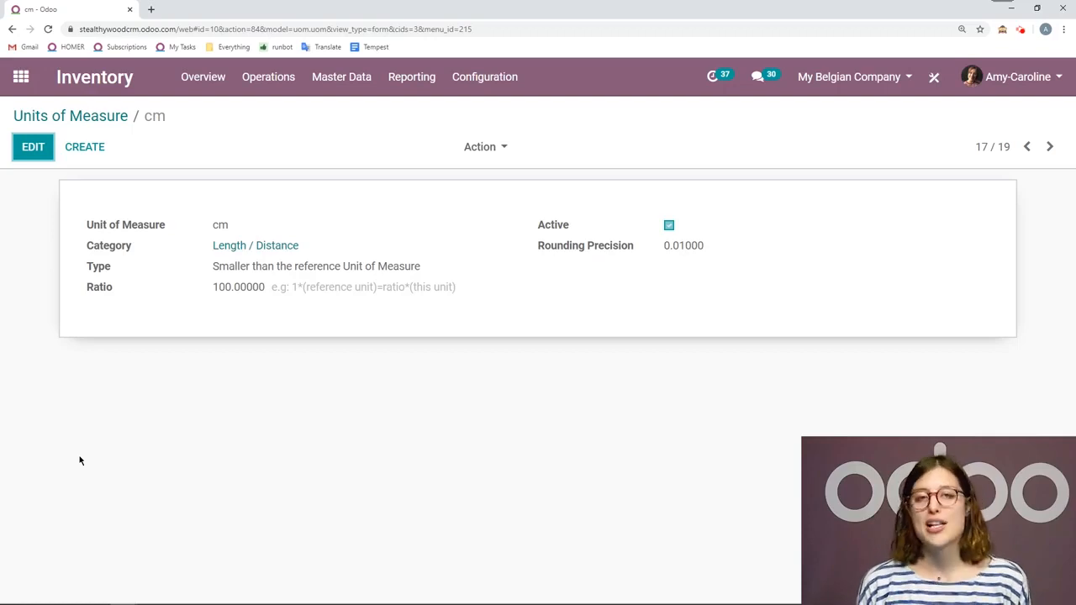
left_click(34, 147)
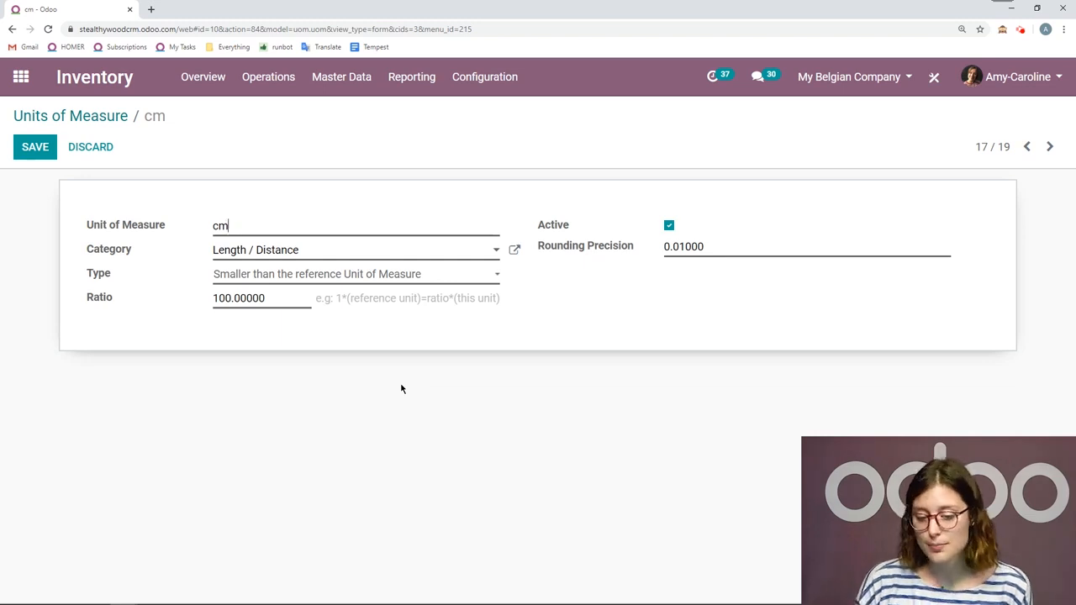
left_click(36, 147)
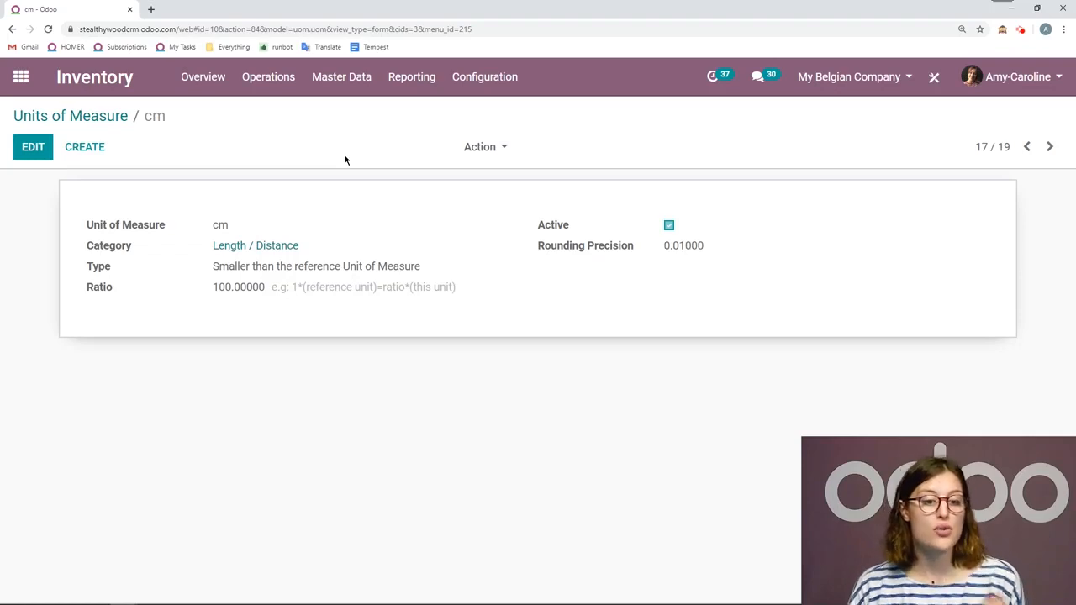
Start a new unit of measure named Roll 250 in the Length / Distance category
left_click(109, 153)
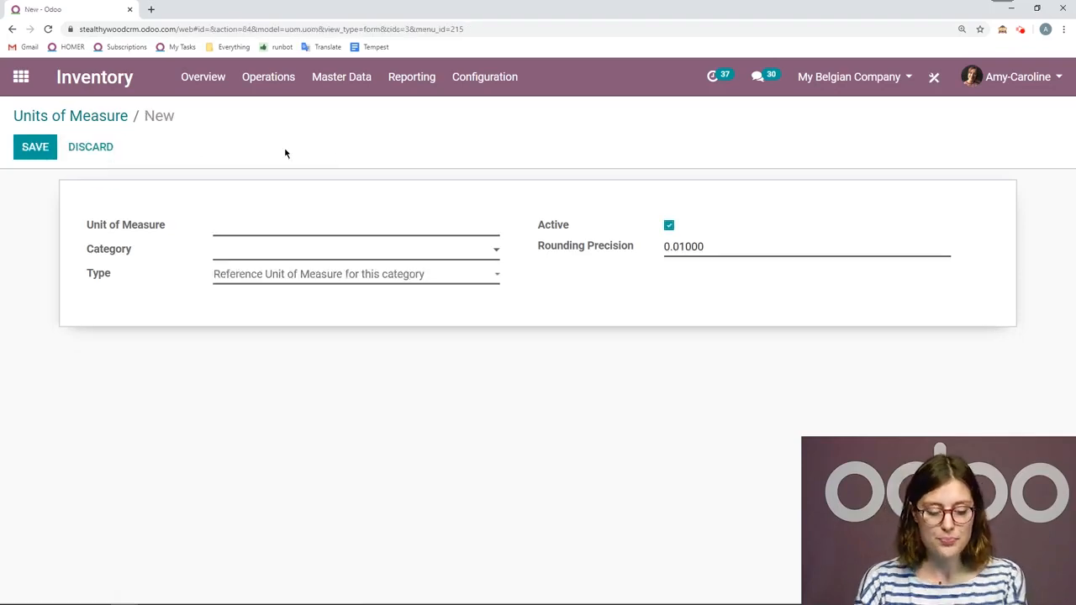
type("Ro")
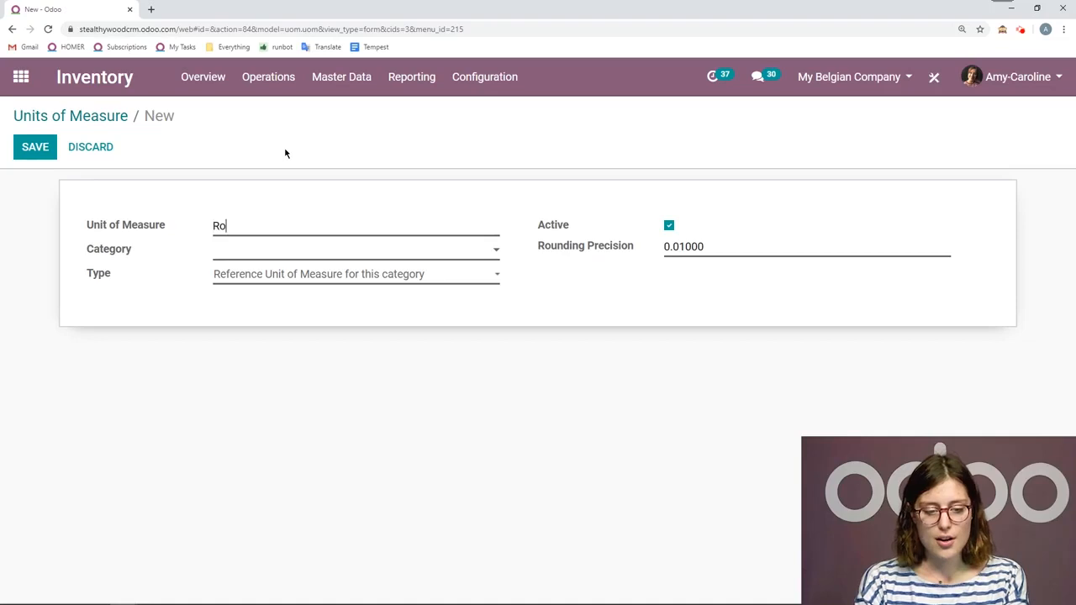
type("ll 250")
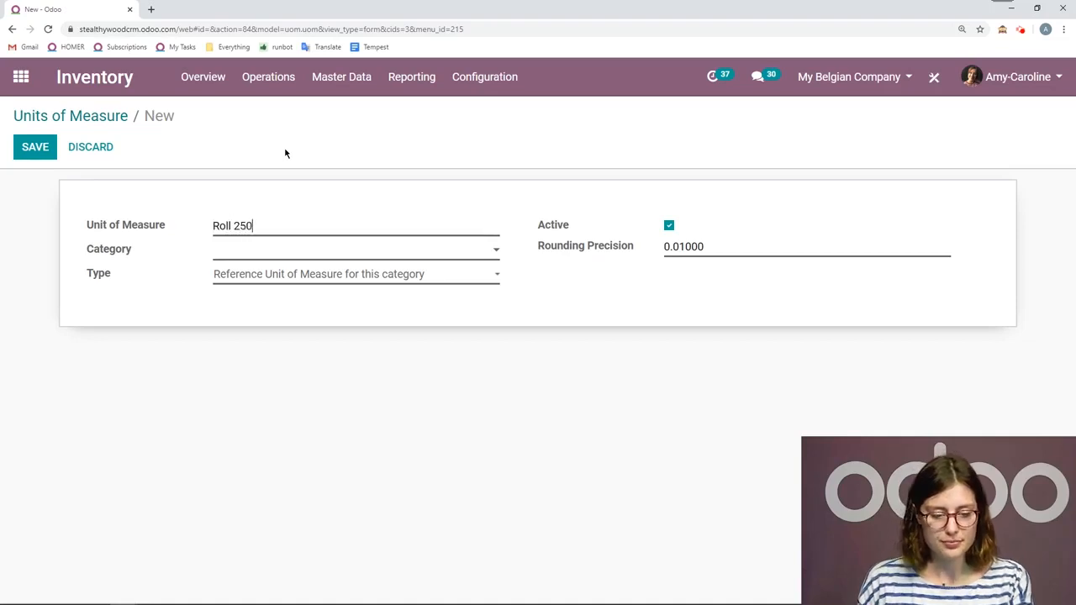
left_click(301, 251)
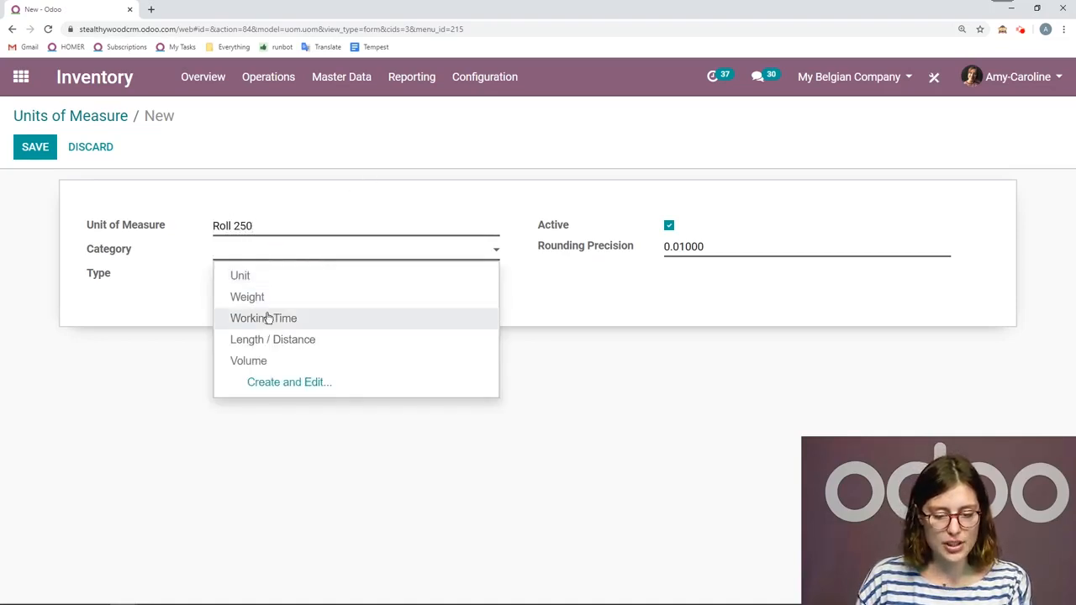
left_click(275, 339)
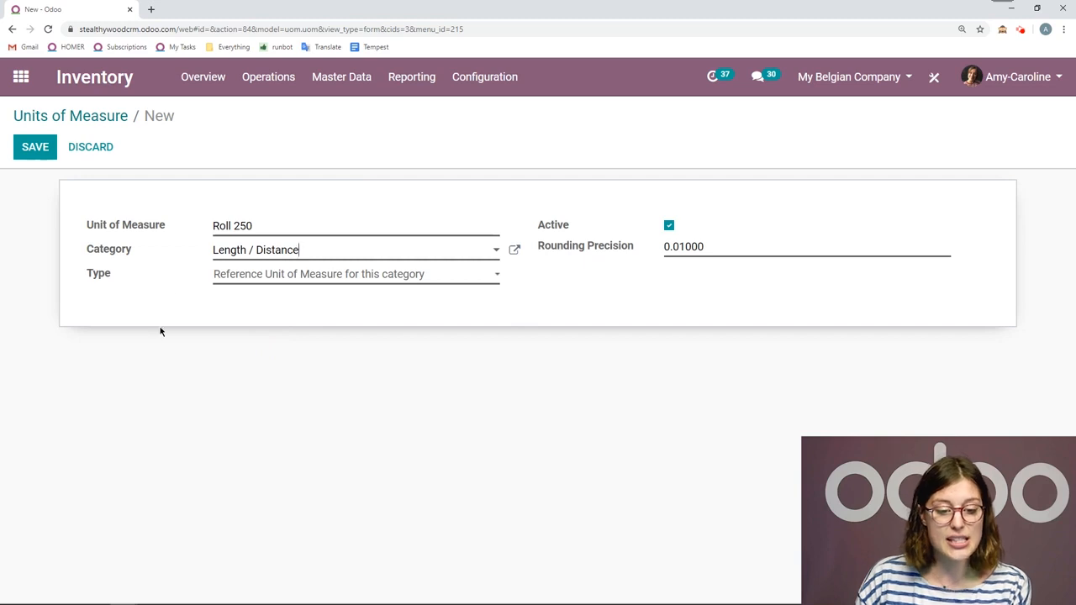
Make Roll 250 bigger than the reference Unit of Measure with a bigger ratio of 250, and save it
left_click(326, 284)
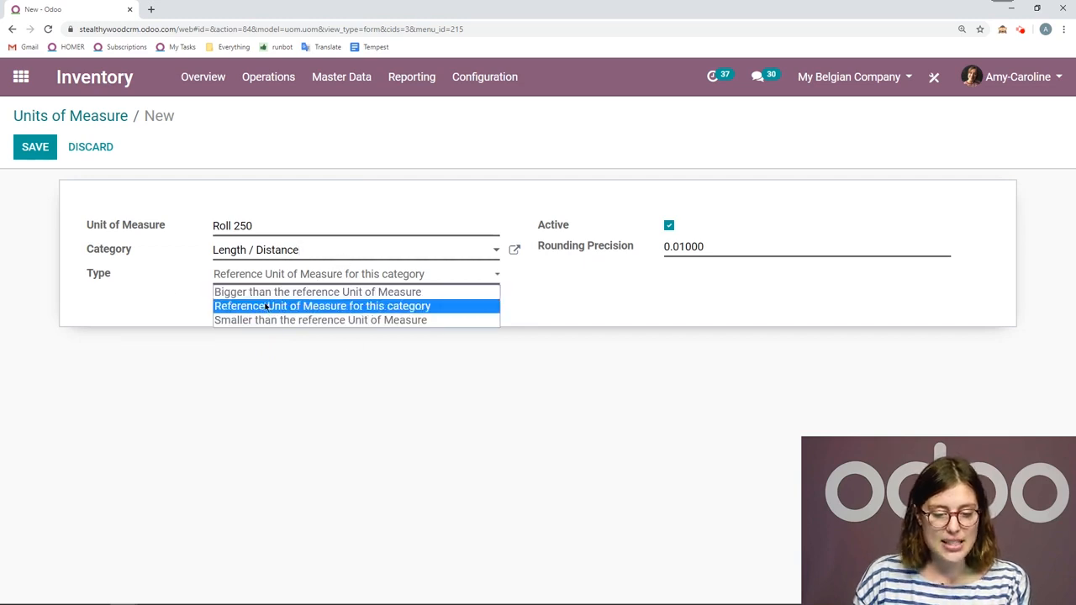
left_click(278, 295)
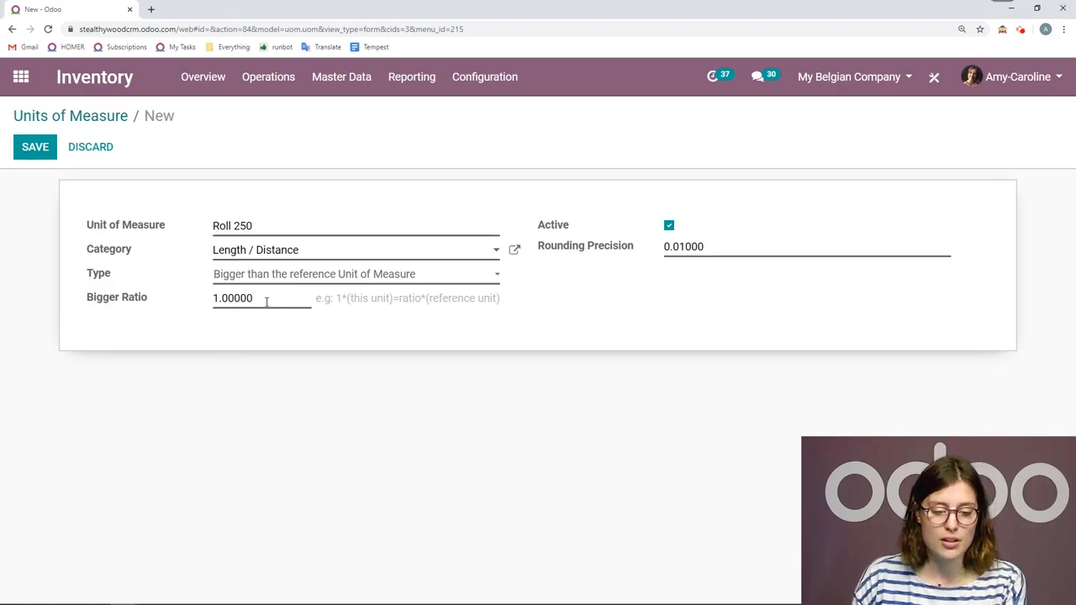
left_click_drag(269, 301, 173, 293)
type("250")
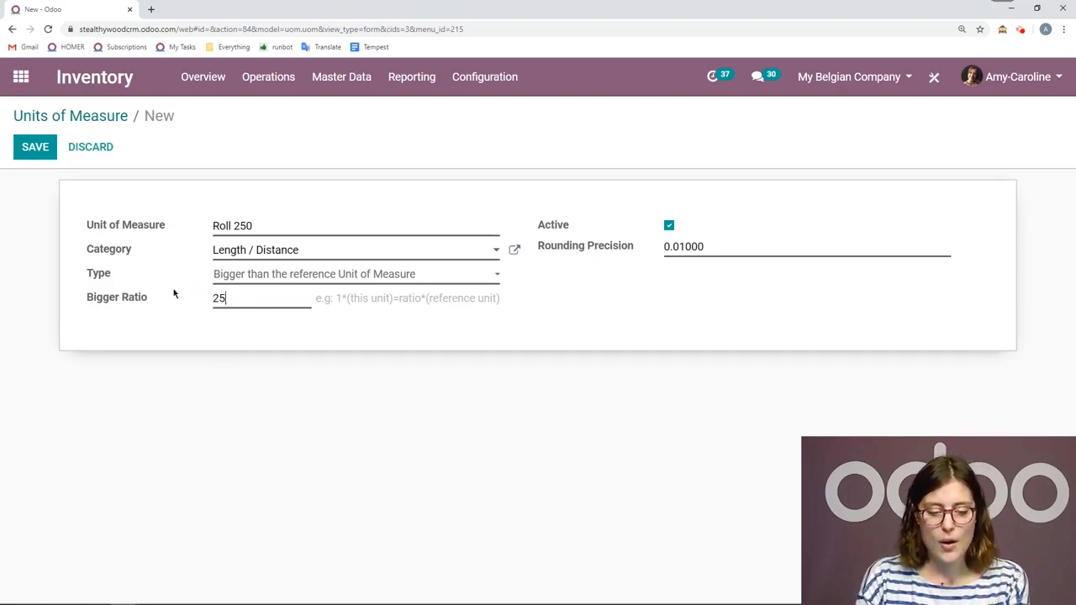
left_click(36, 146)
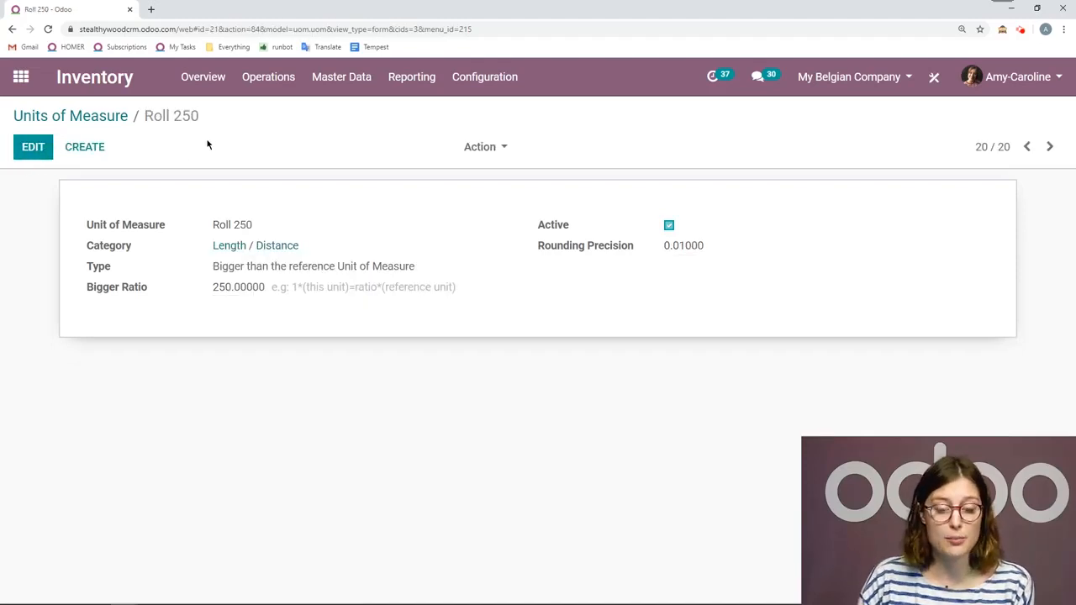
Start a new inventory product named Rope and set its sales price to $40
left_click(341, 84)
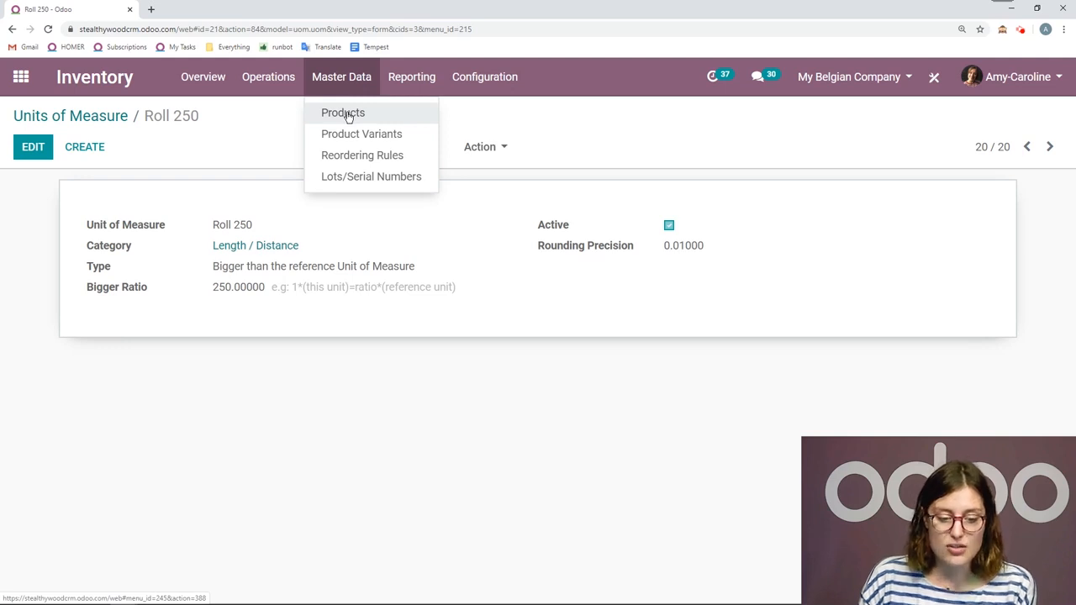
left_click(347, 113)
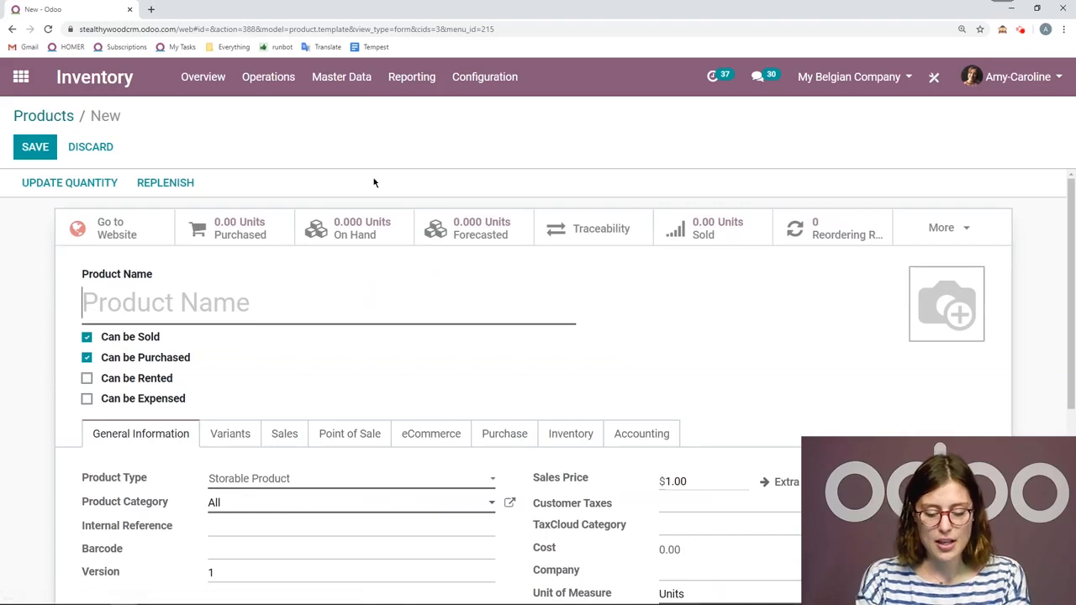
type("Rope")
scroll(481, 378, "down", 2)
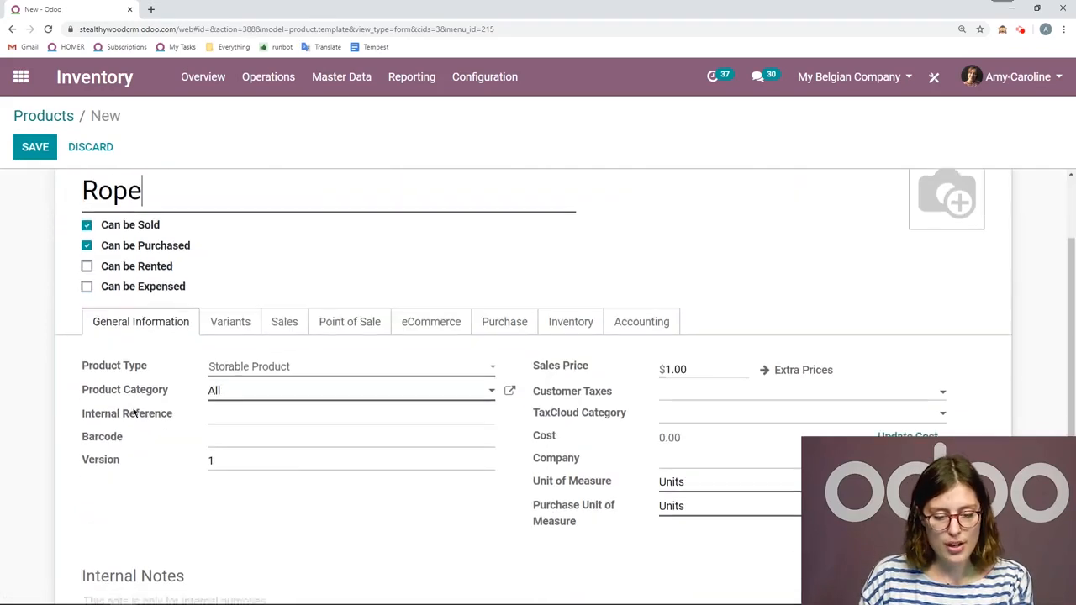
left_click(663, 369)
type("40")
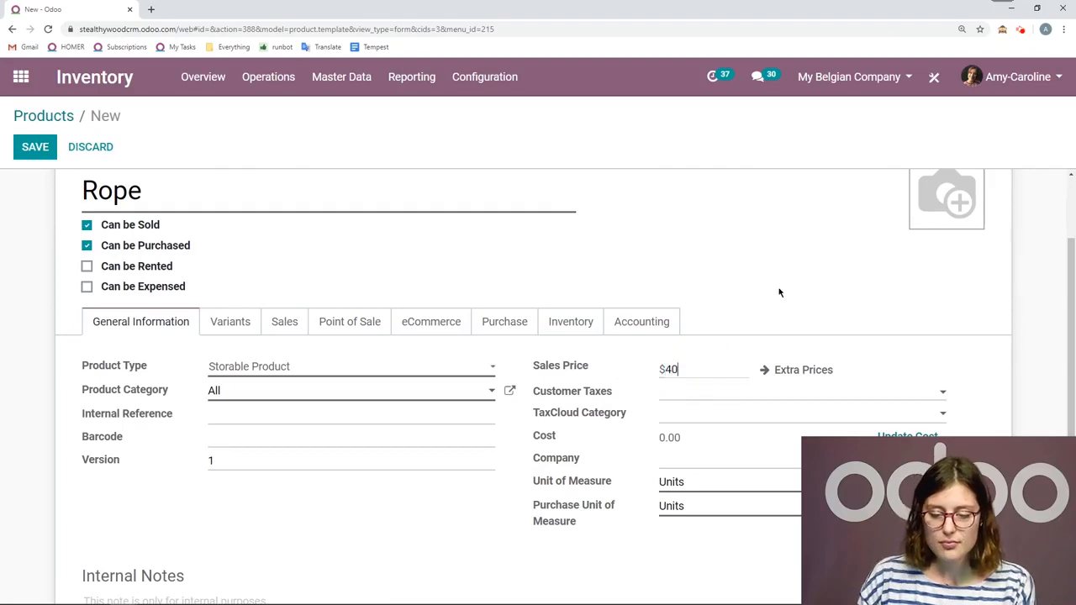
Set the Rope's unit of measure to cm and its purchase unit of measure to Roll 250
scroll(779, 292, "down", 2)
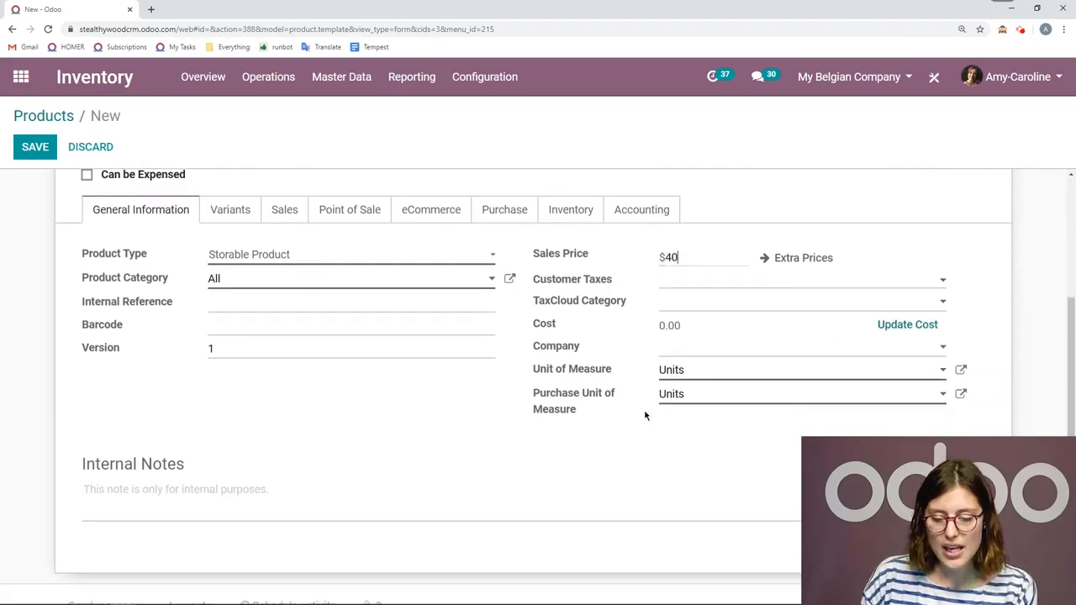
left_click(723, 375)
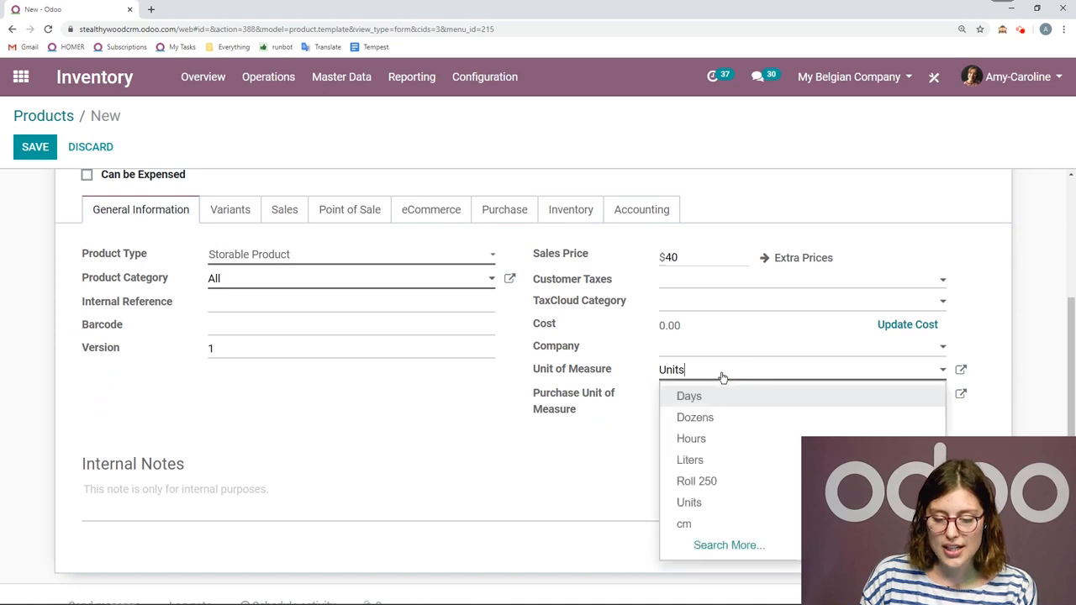
left_click(685, 525)
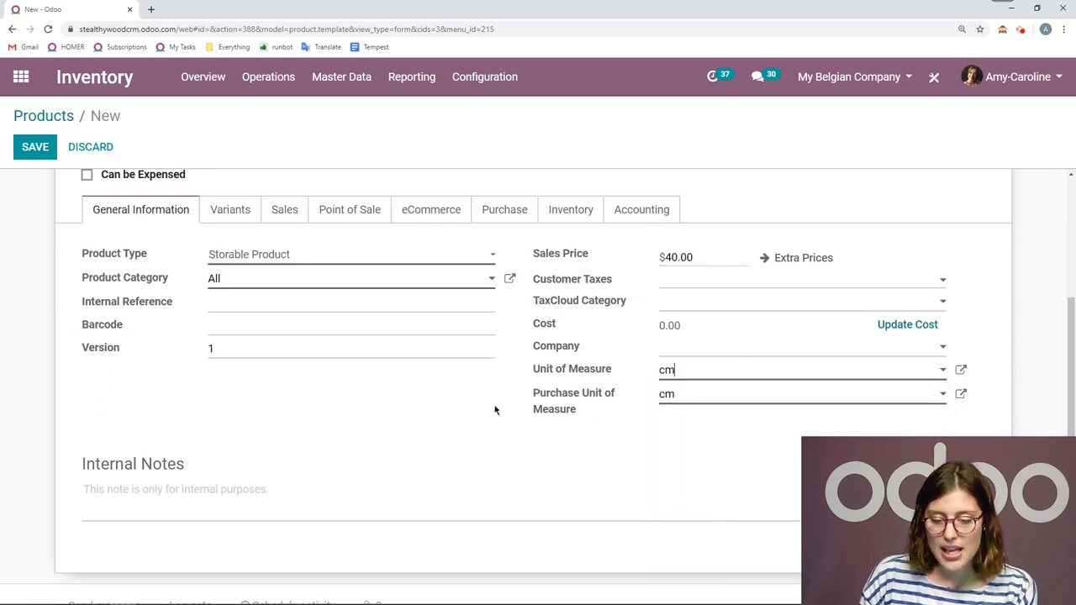
left_click(701, 401)
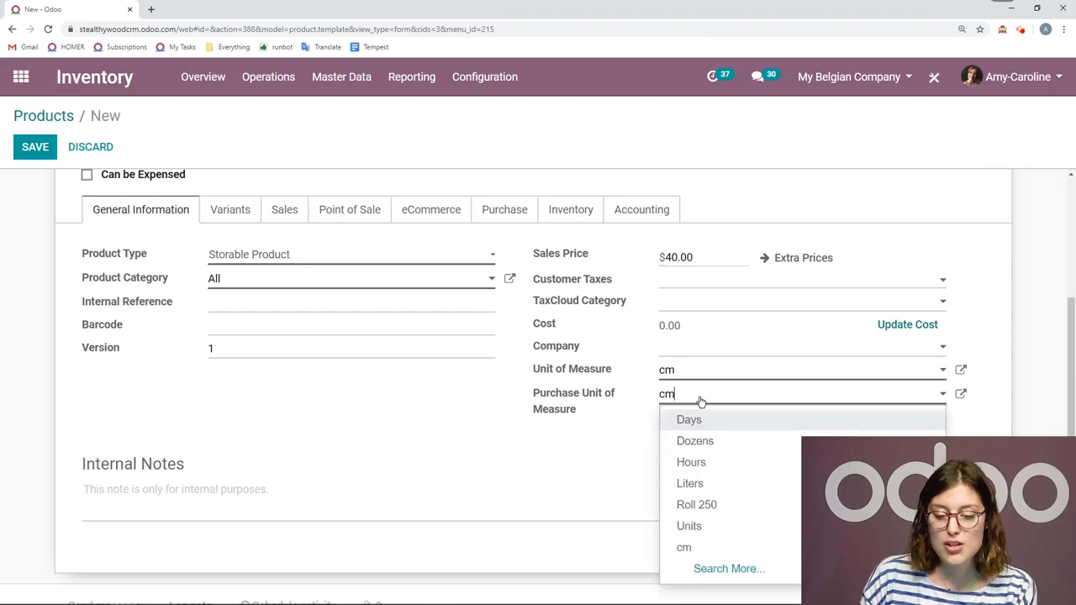
left_click(718, 505)
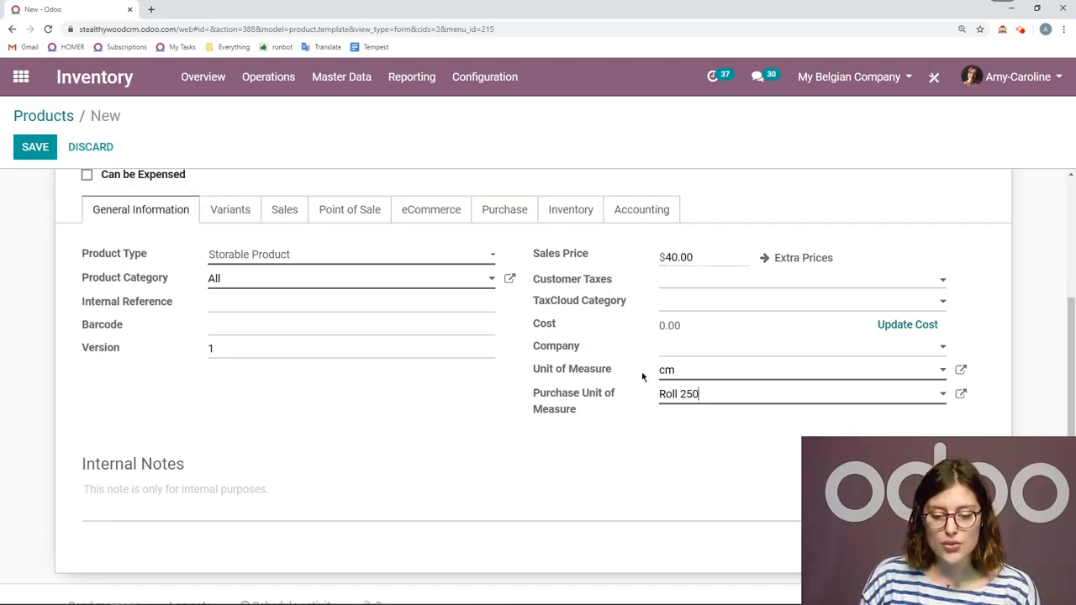
Add Gemini Furniture as a vendor for the Rope at a price of 20, and save the product
scroll(586, 407, "up", 2)
left_click(498, 395)
left_click(124, 427)
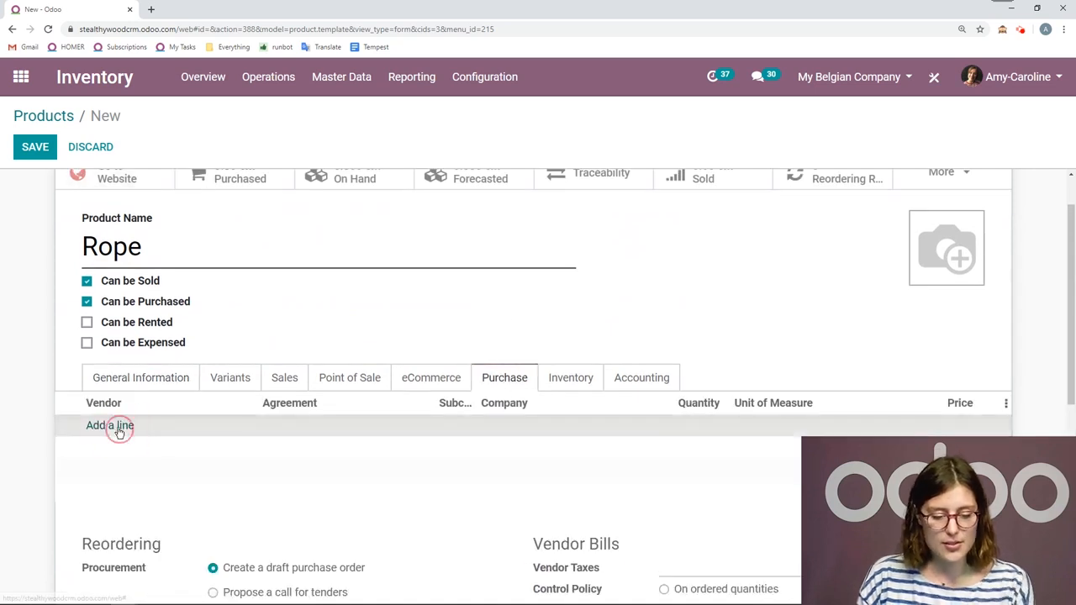
type("ge")
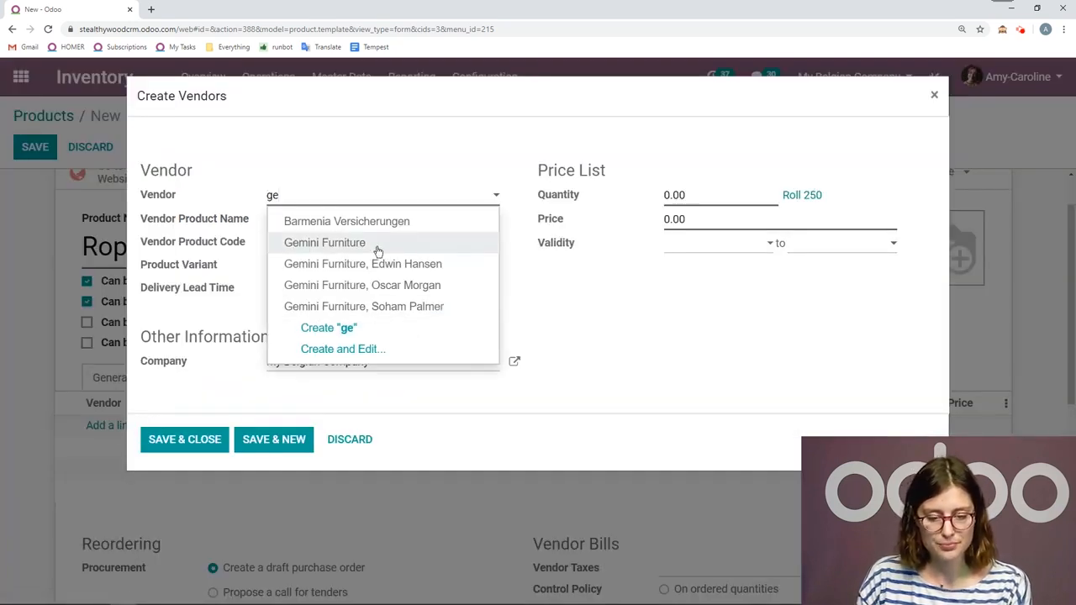
left_click(378, 244)
left_click(631, 219)
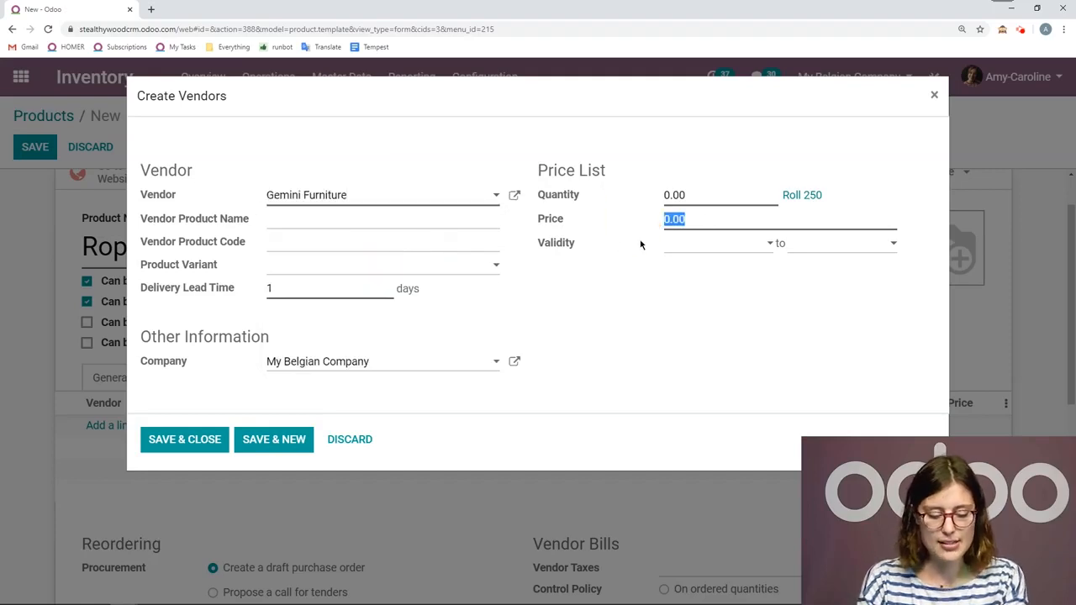
type("20")
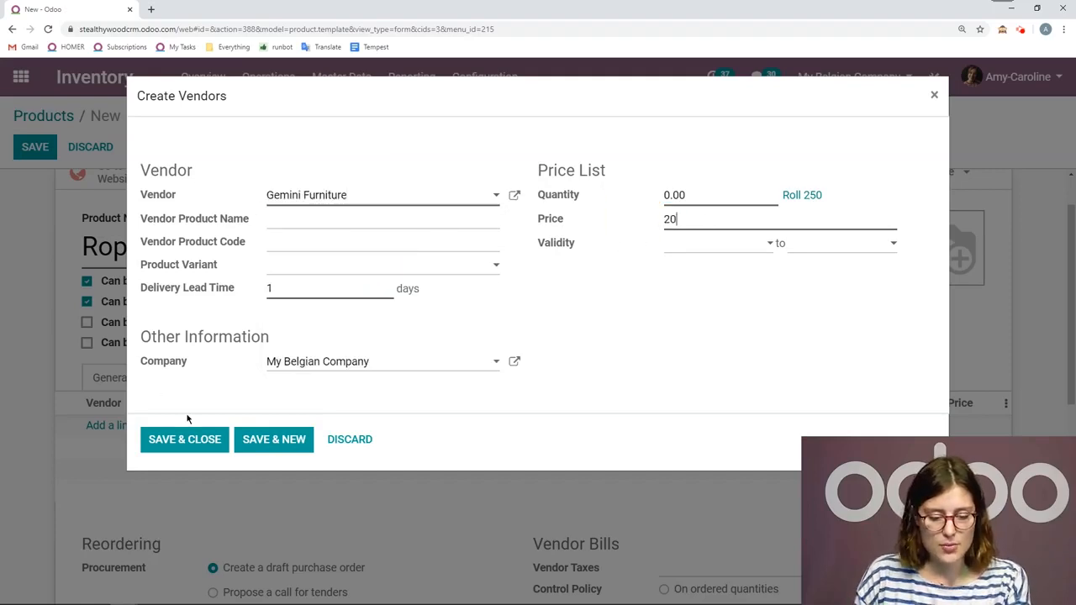
left_click(187, 439)
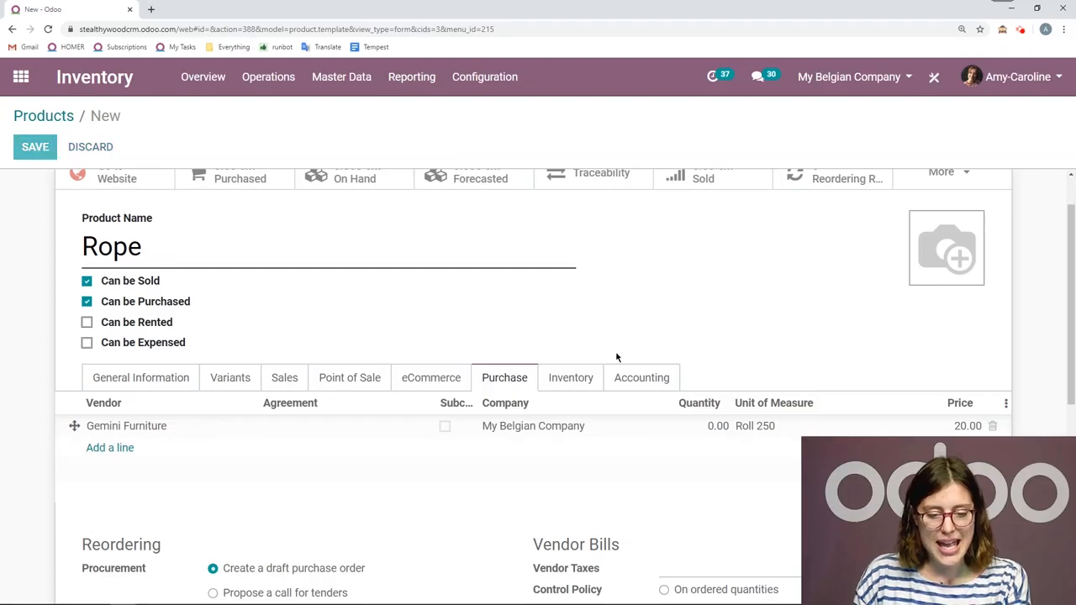
scroll(446, 223, "up", 1)
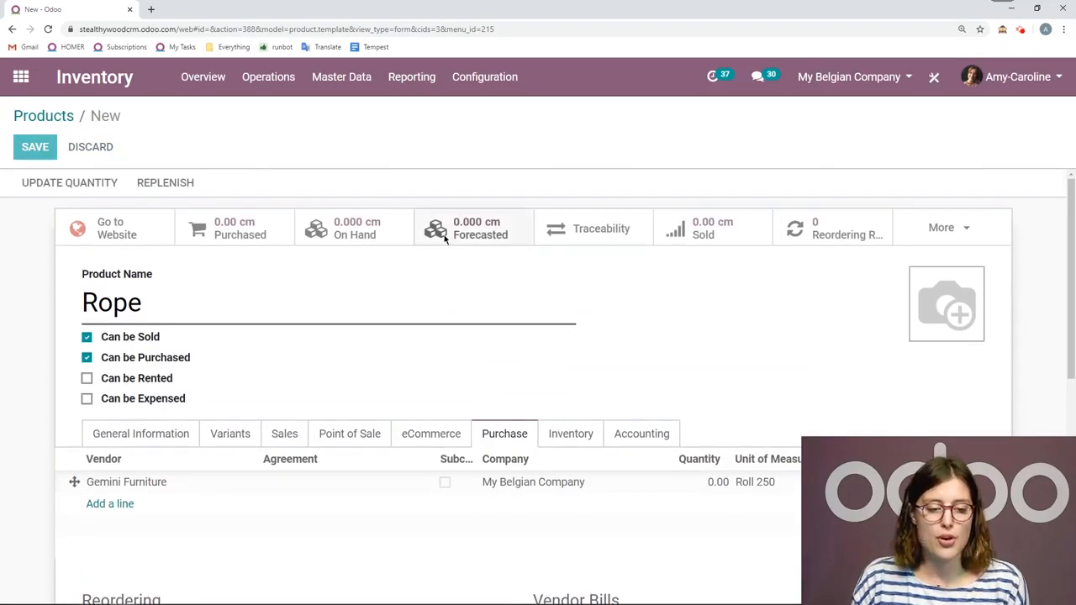
scroll(445, 239, "down", 4)
left_click(35, 147)
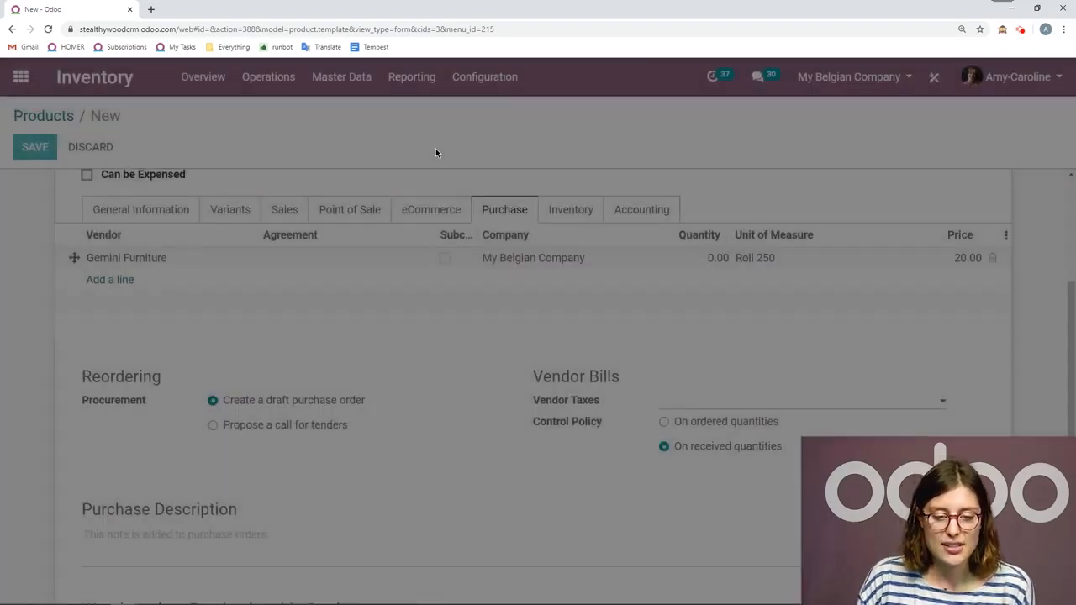
Switch to the Purchase app and start a new request for quotation with Gemini Furniture as vendor
left_click(19, 76)
left_click(267, 430)
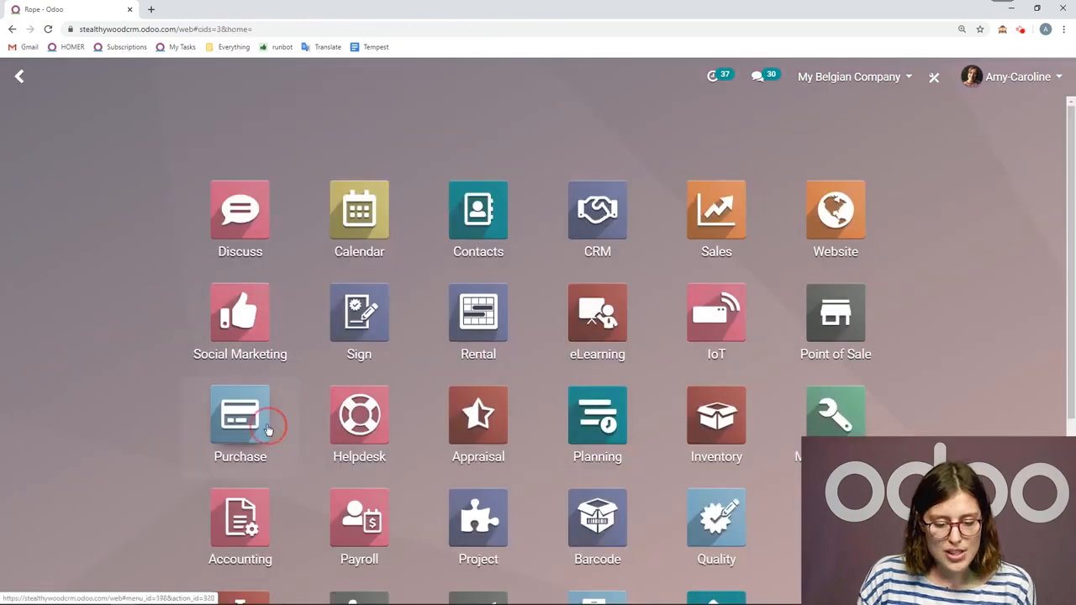
left_click(28, 147)
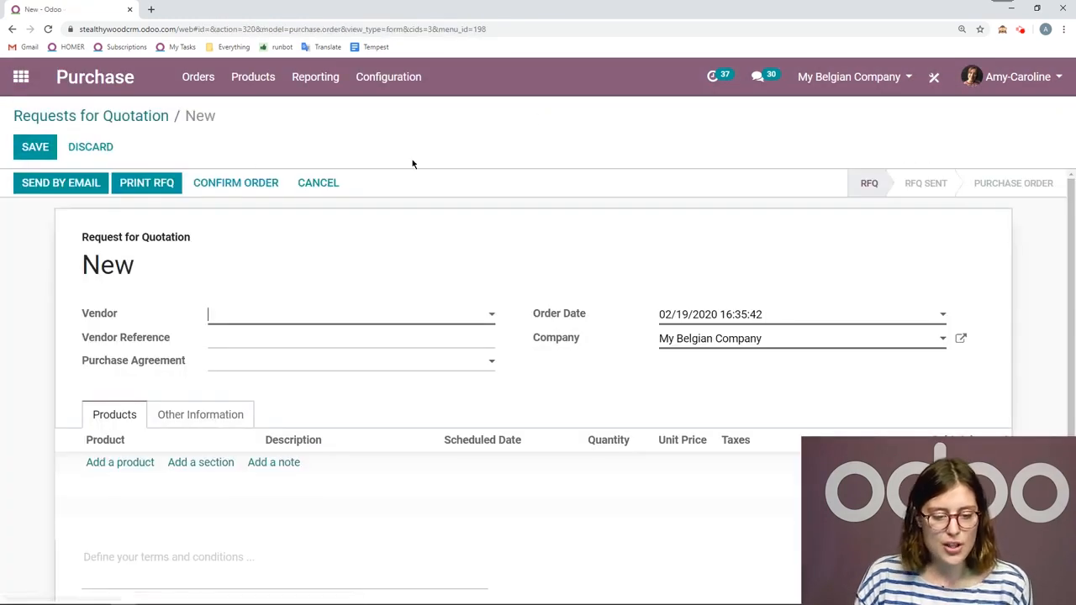
type("gem")
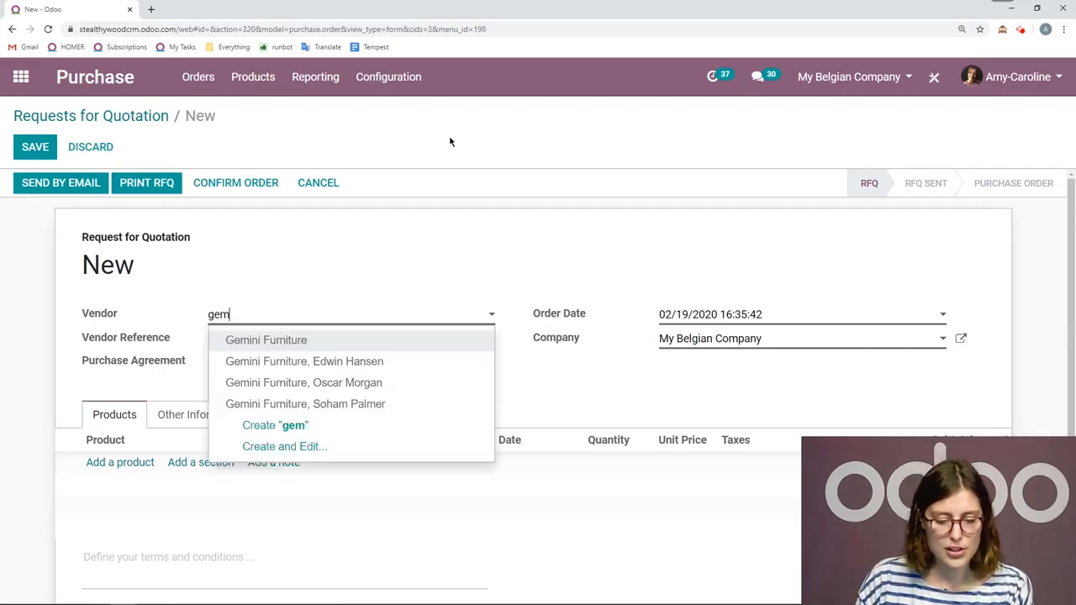
left_click(285, 340)
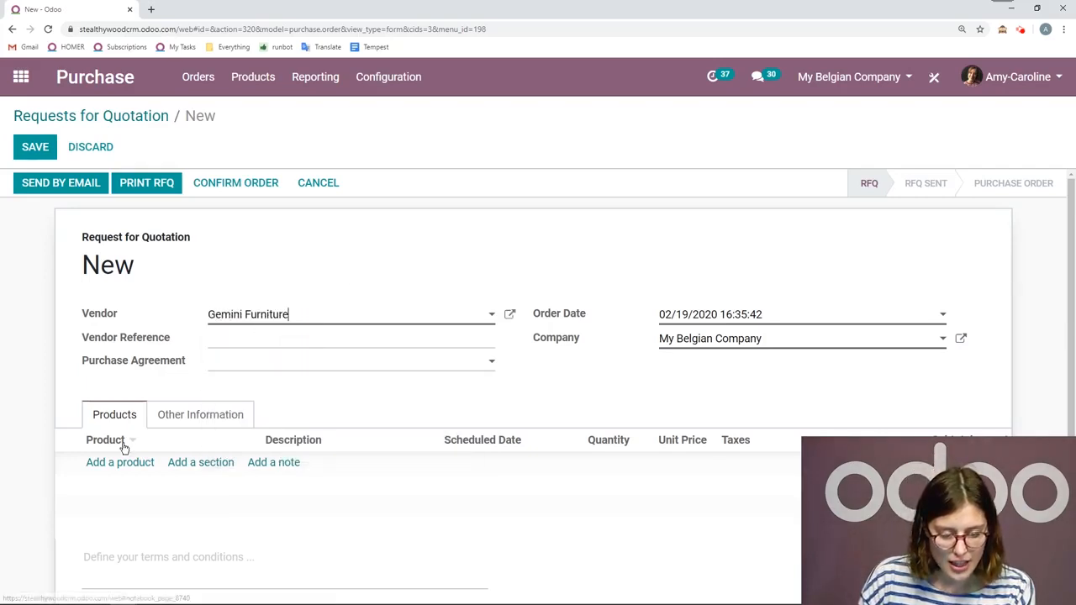
Add the Rope product as an order line on the request for quotation, and save it
left_click(119, 465)
type("rope")
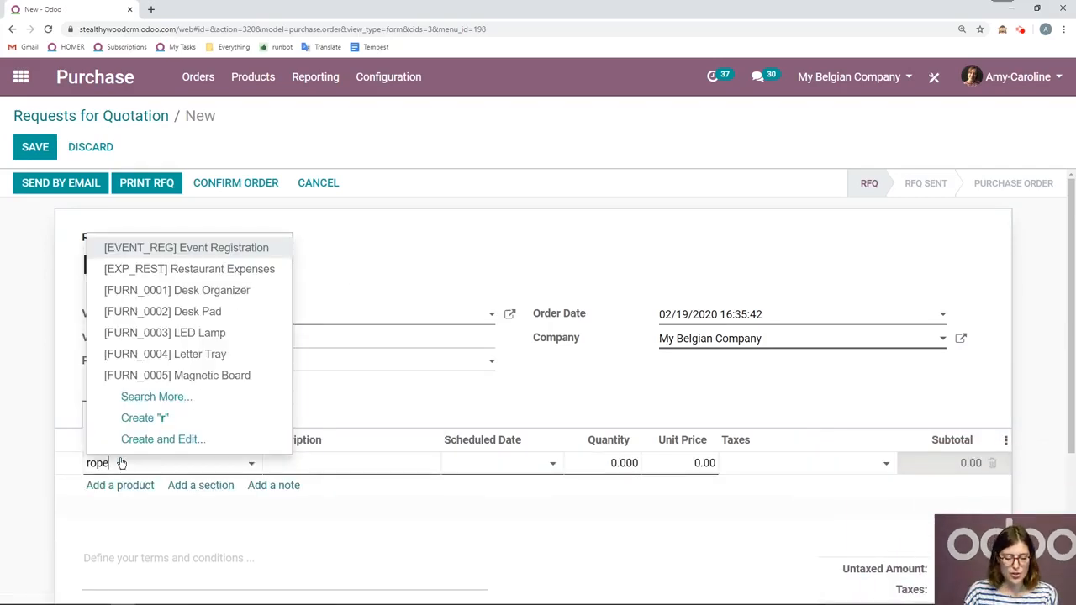
left_click(144, 486)
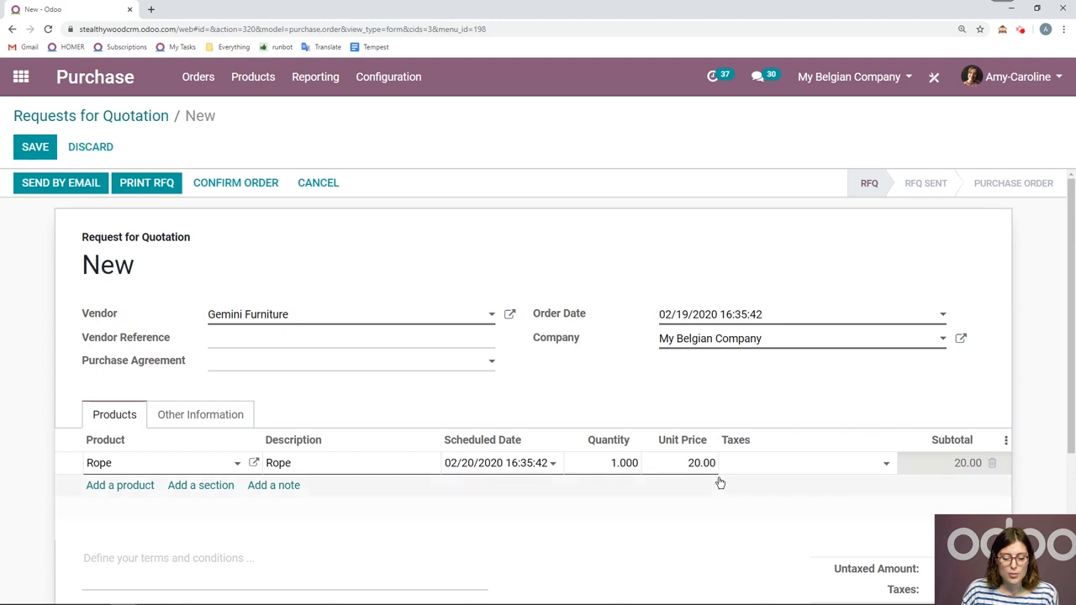
left_click(34, 147)
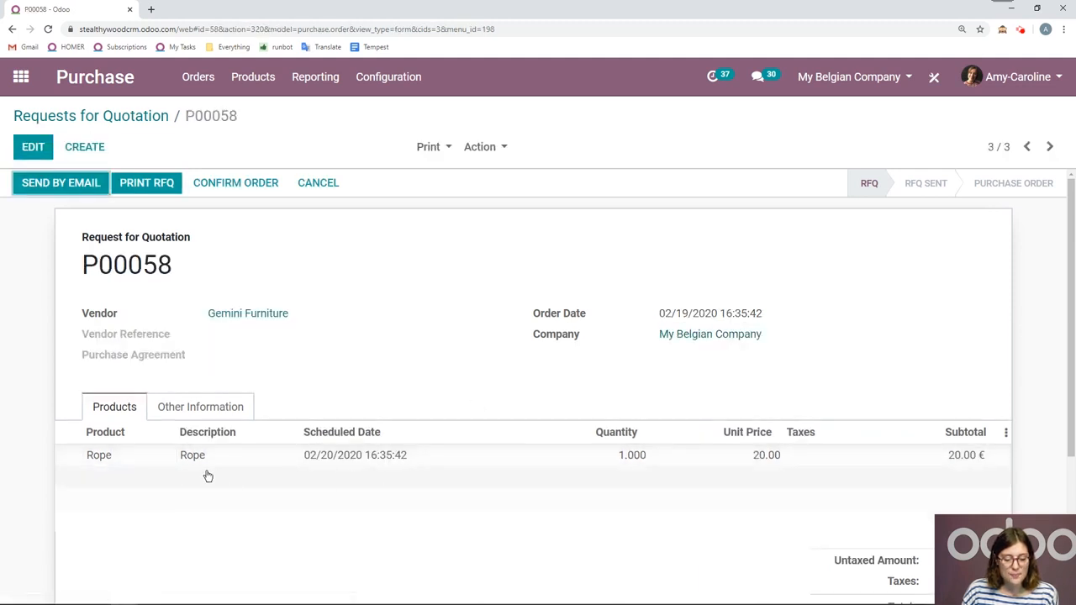
Check the unit of measure in the Rope order line's details, then confirm the order and open its receipt
left_click(145, 462)
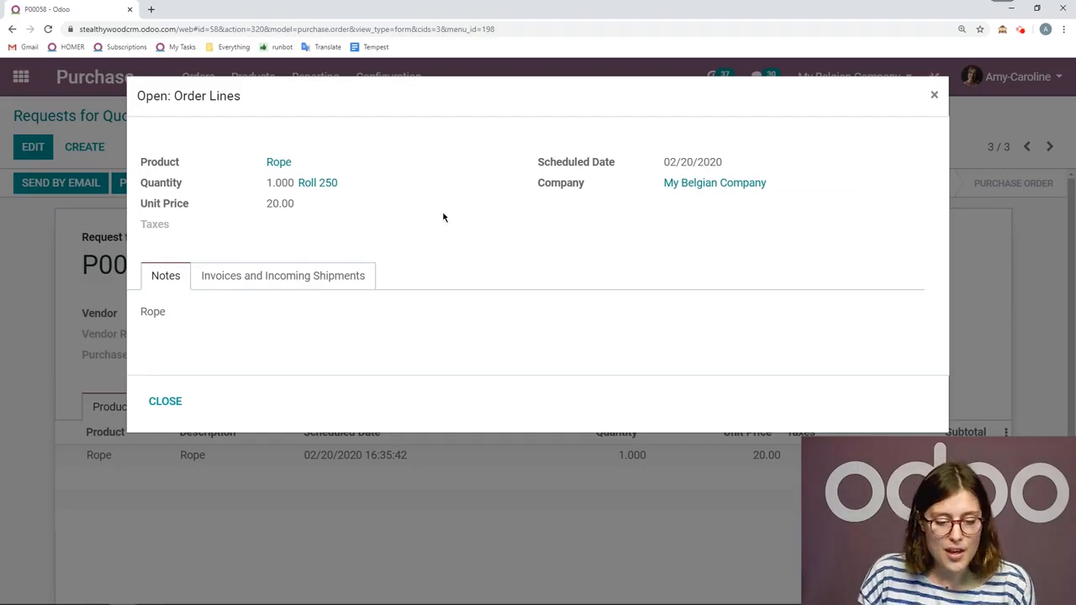
left_click(172, 401)
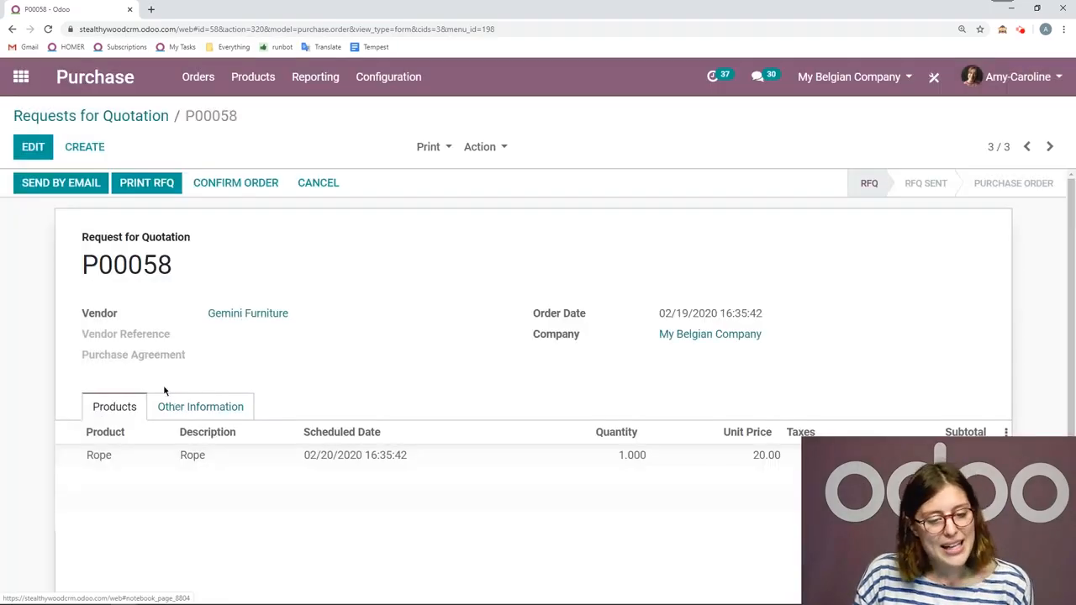
left_click(250, 185)
left_click(107, 185)
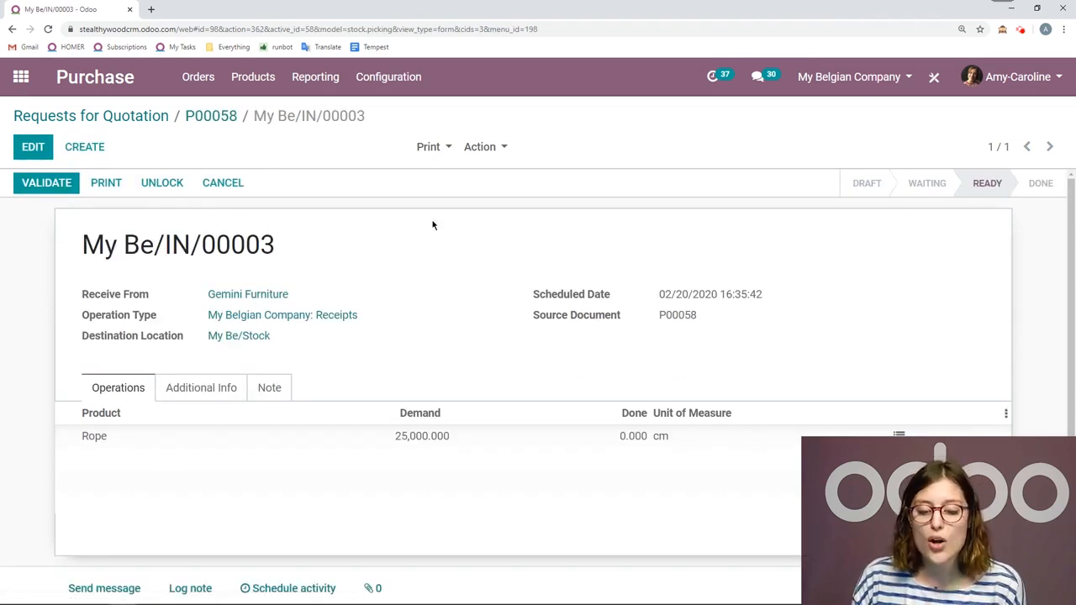
Record 25000 cm of Rope as done into My Be/Stock in the detailed operations, and validate the receipt
scroll(510, 222, "down", 1)
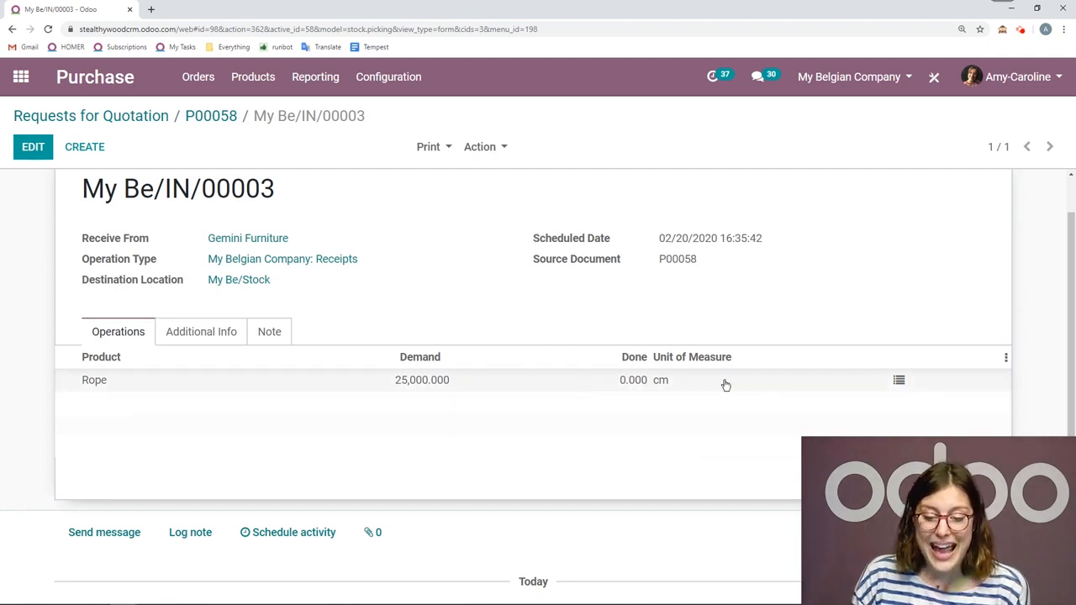
left_click(899, 381)
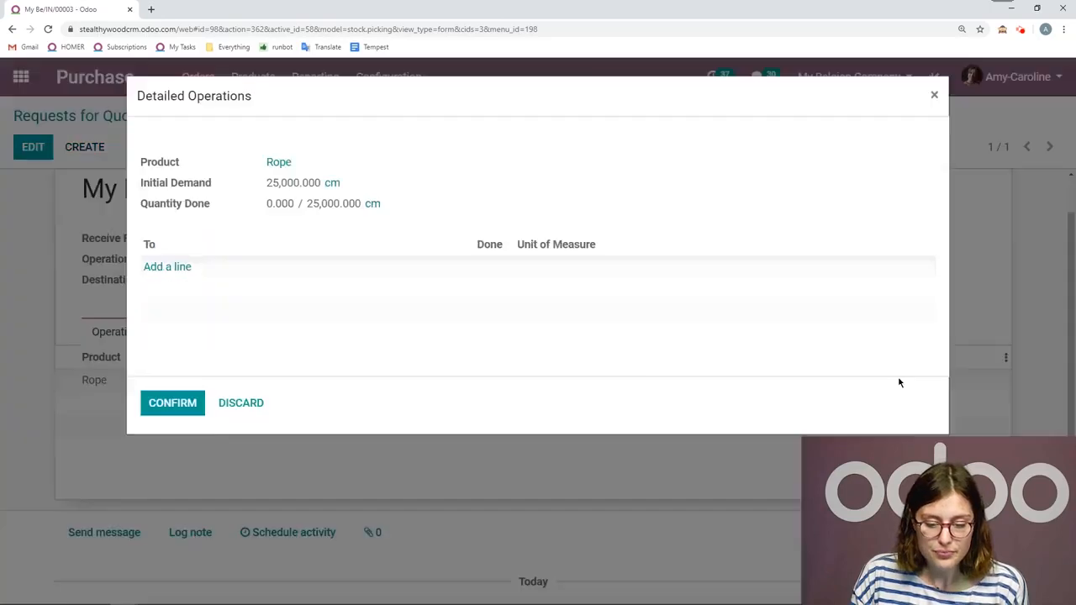
left_click(163, 271)
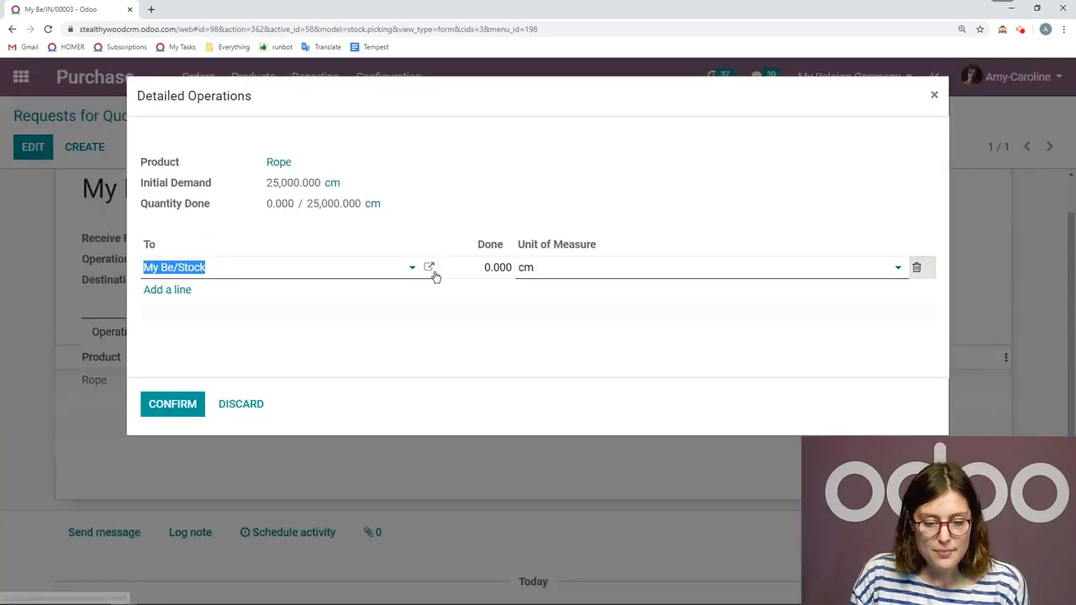
left_click(489, 268)
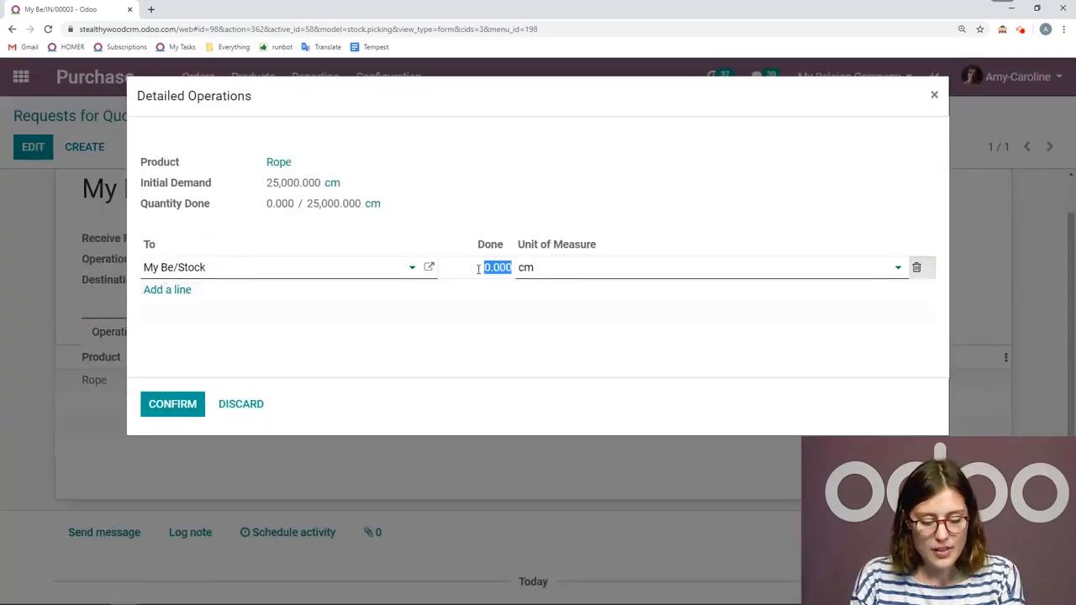
type("25000")
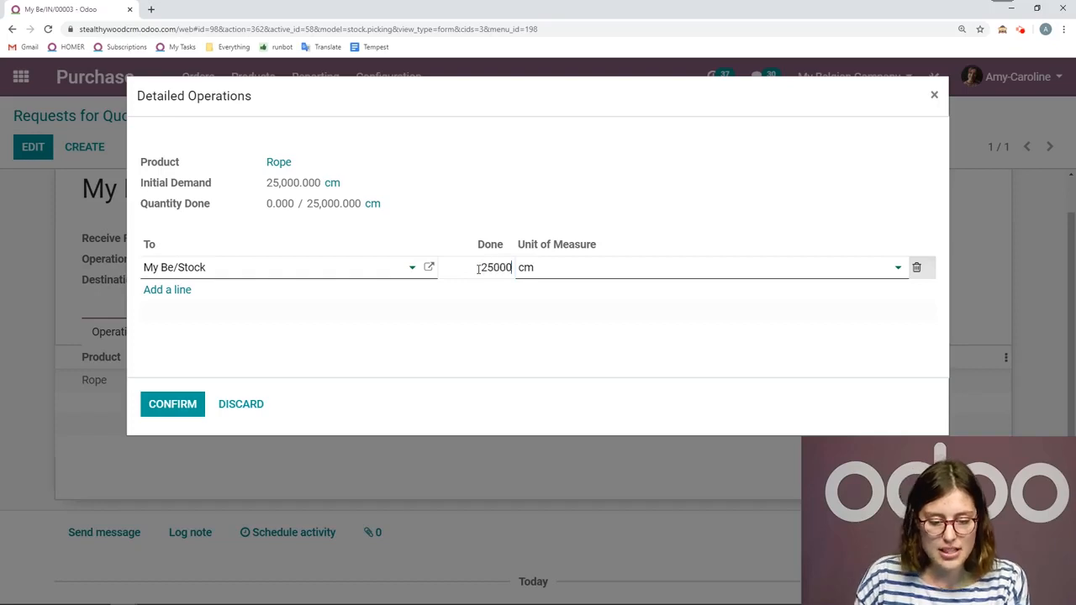
left_click(171, 403)
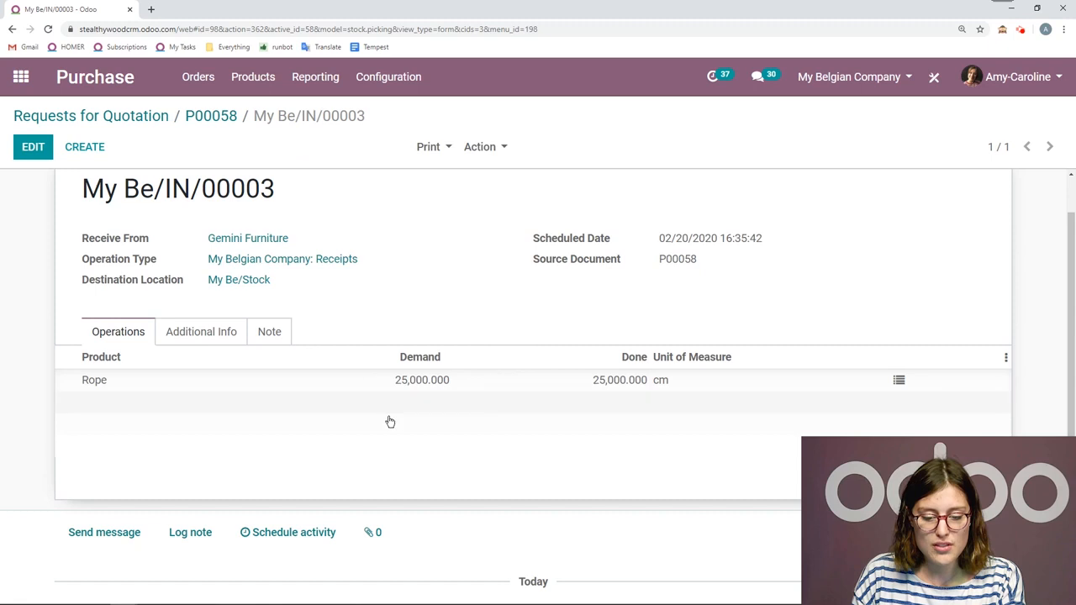
scroll(779, 362, "up", 1)
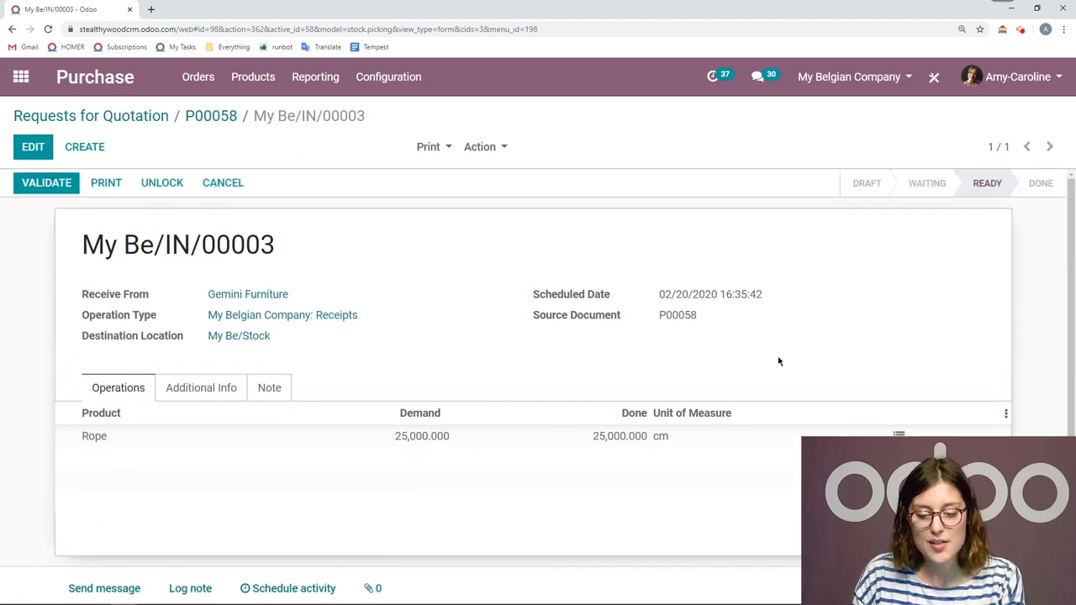
left_click(33, 183)
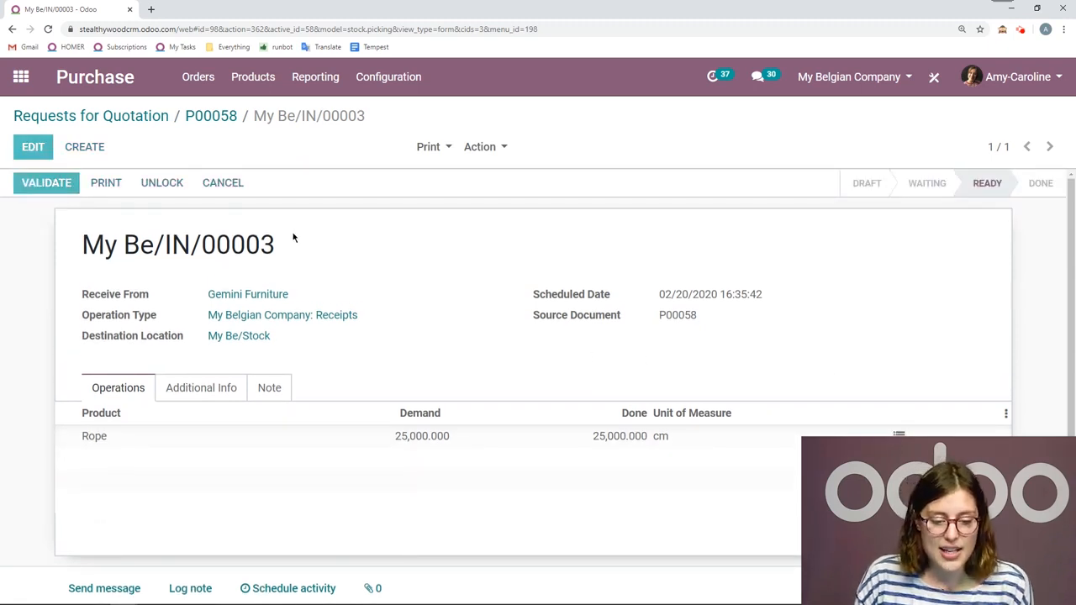
Open the receipt's Rope stock move and go to its product record to examine the purchased and on-hand quantities
scroll(423, 413, "down", 1)
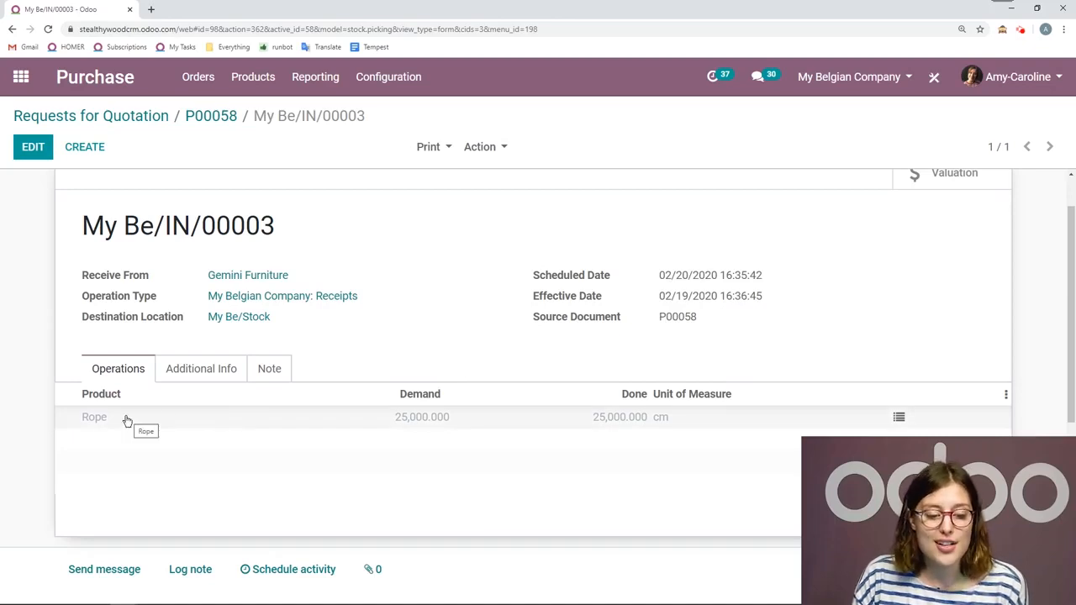
scroll(400, 340, "up", 1)
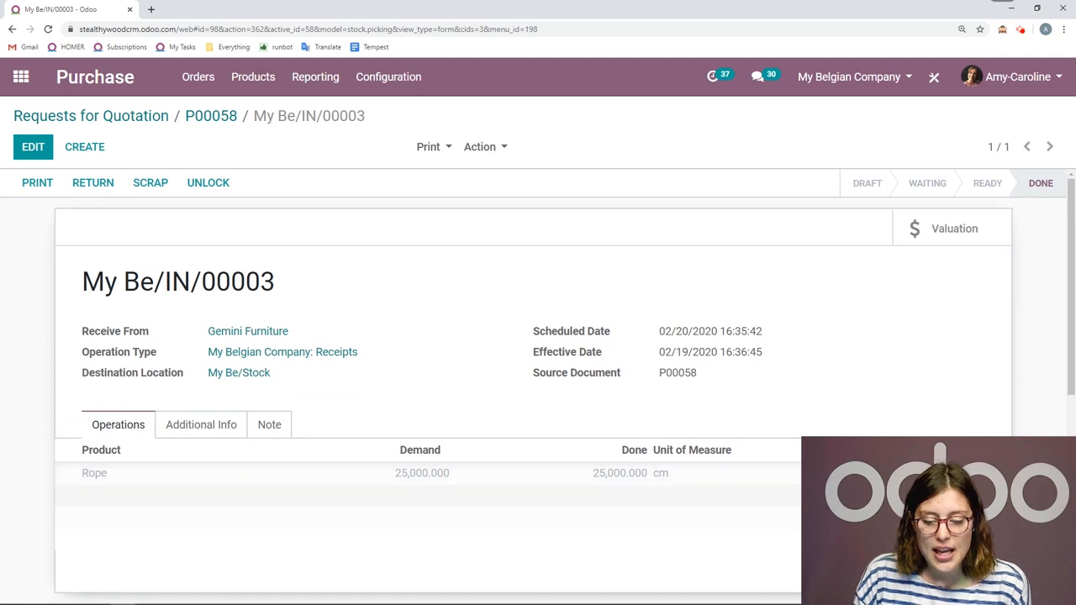
left_click(454, 473)
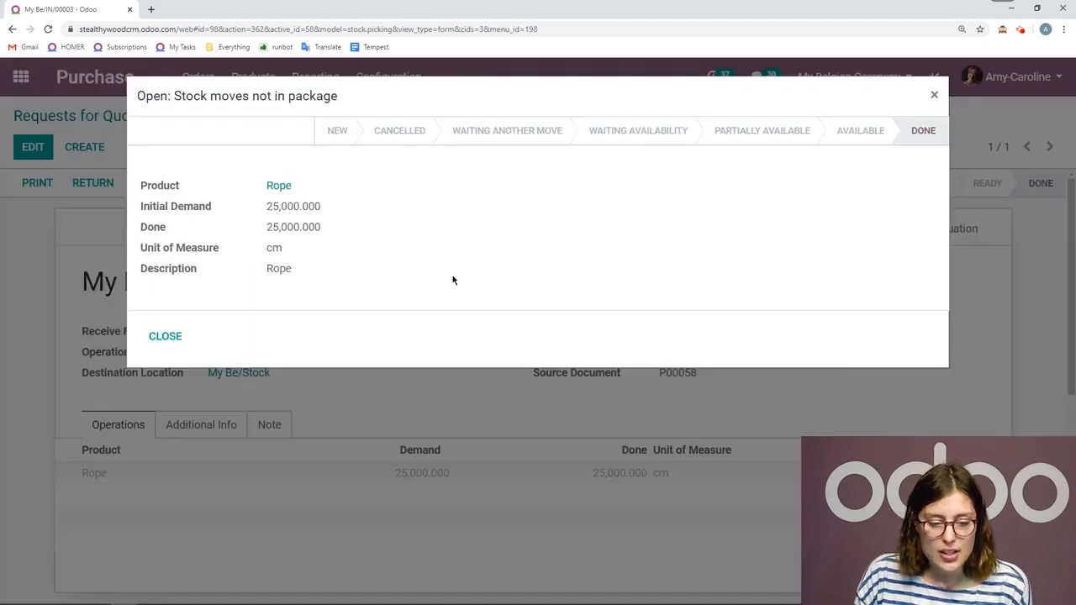
left_click(280, 188)
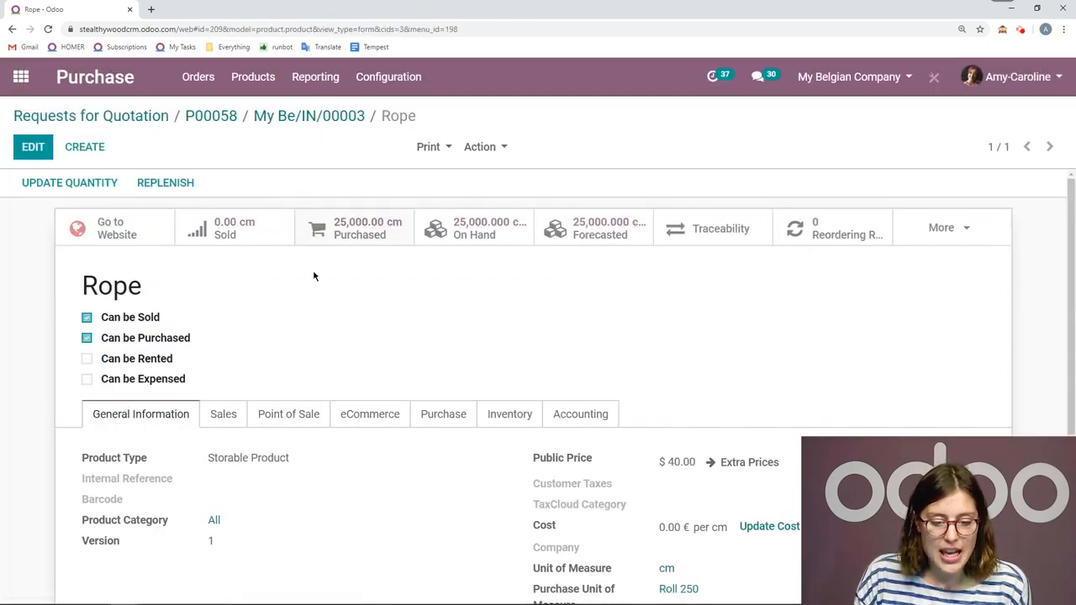